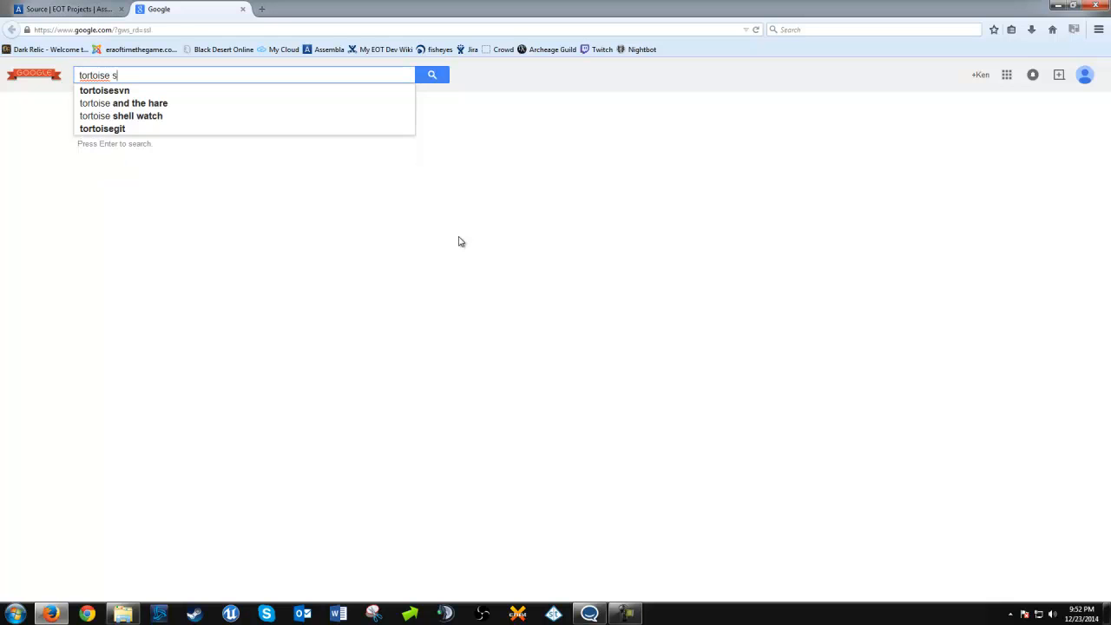
Look up the TortoiseSVN downloads page through a web search for "tortoise svn", and close it after viewing
key(Return)
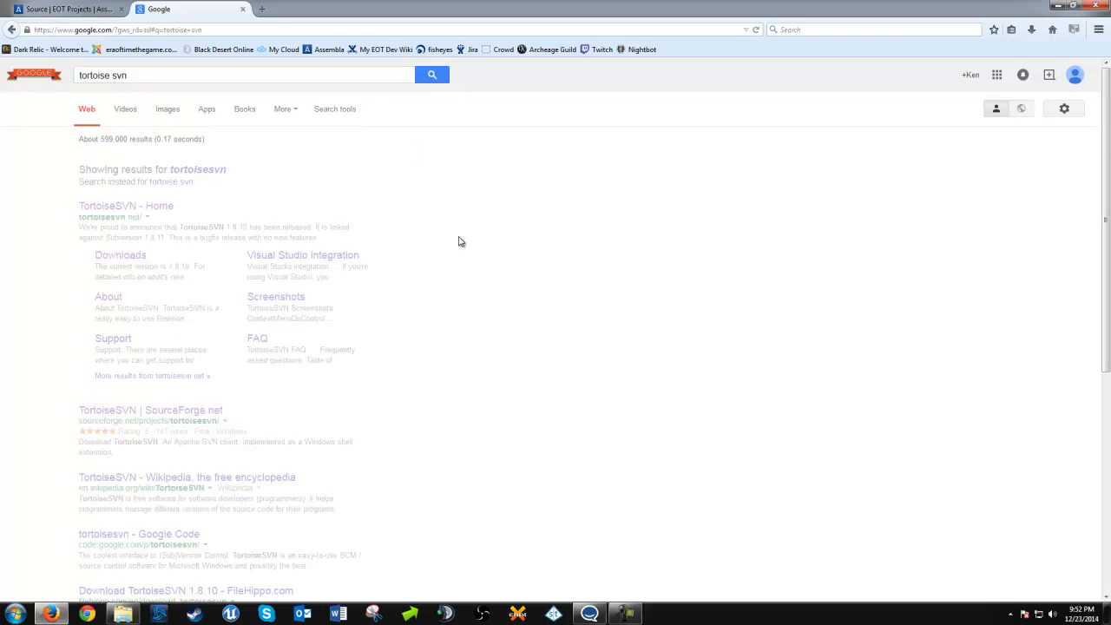
click(139, 221)
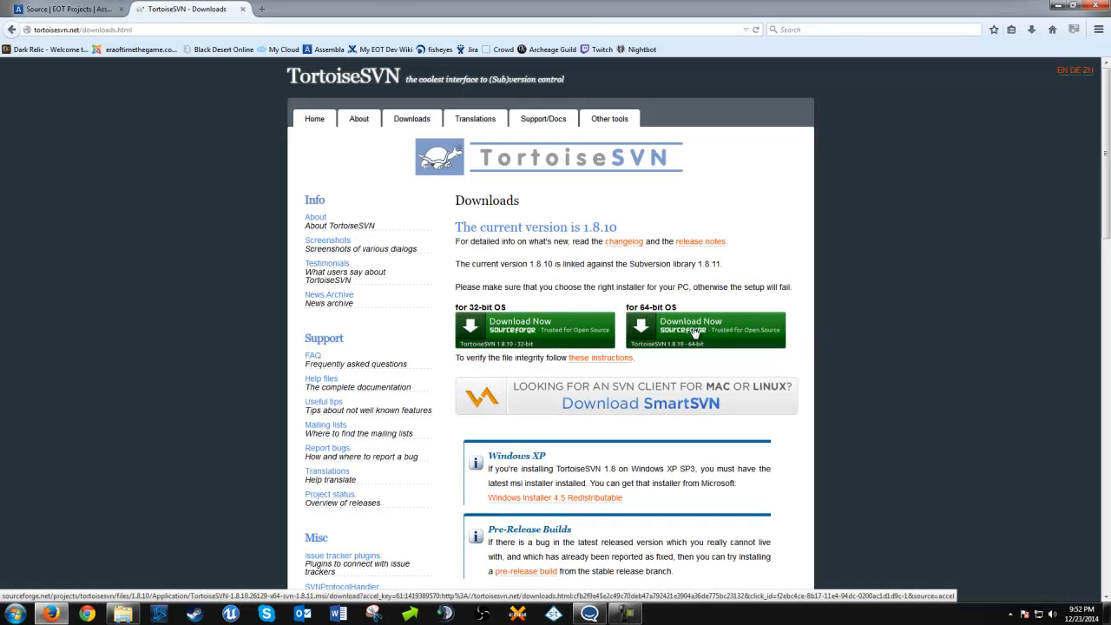
click(243, 9)
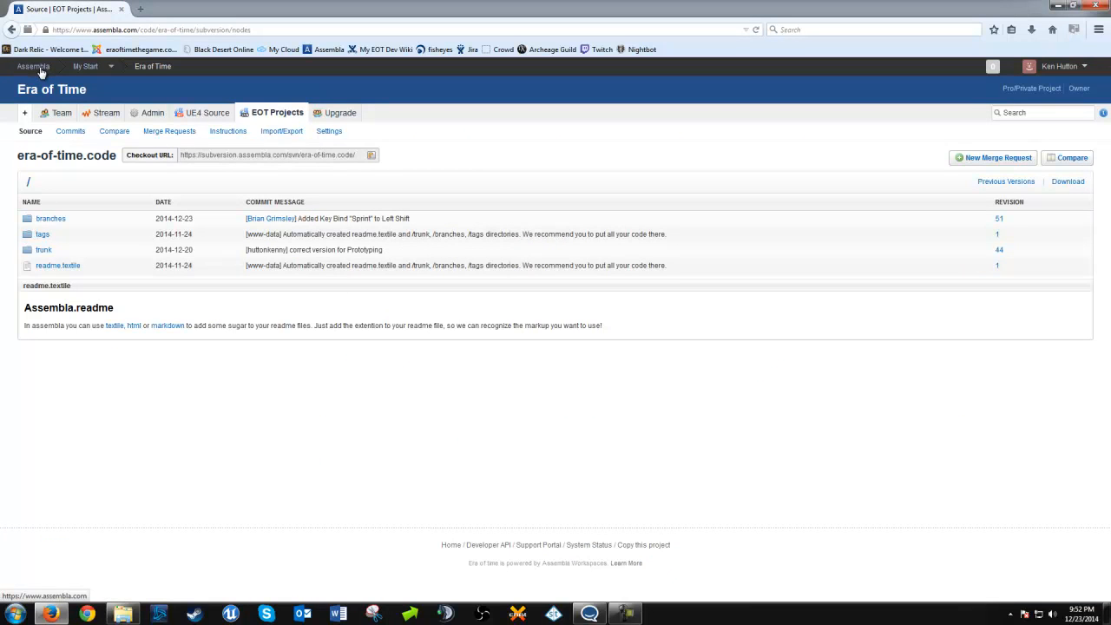
Copy the checkout URL of the era-of-time.code repository from the EOT Projects source page
click(275, 118)
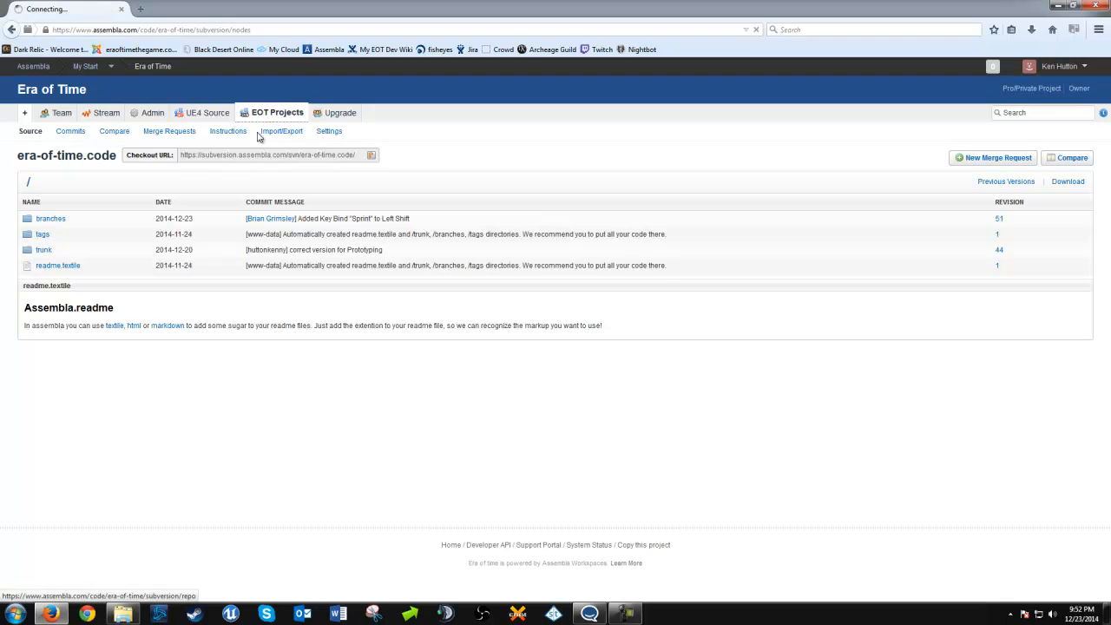
click(218, 155)
right_click(218, 155)
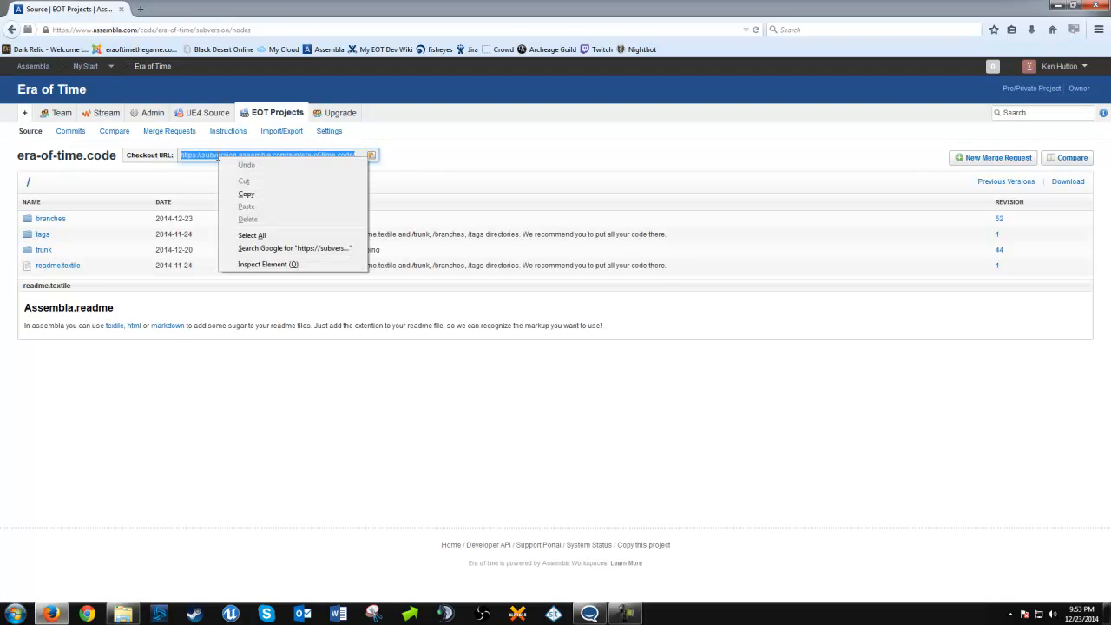
click(250, 192)
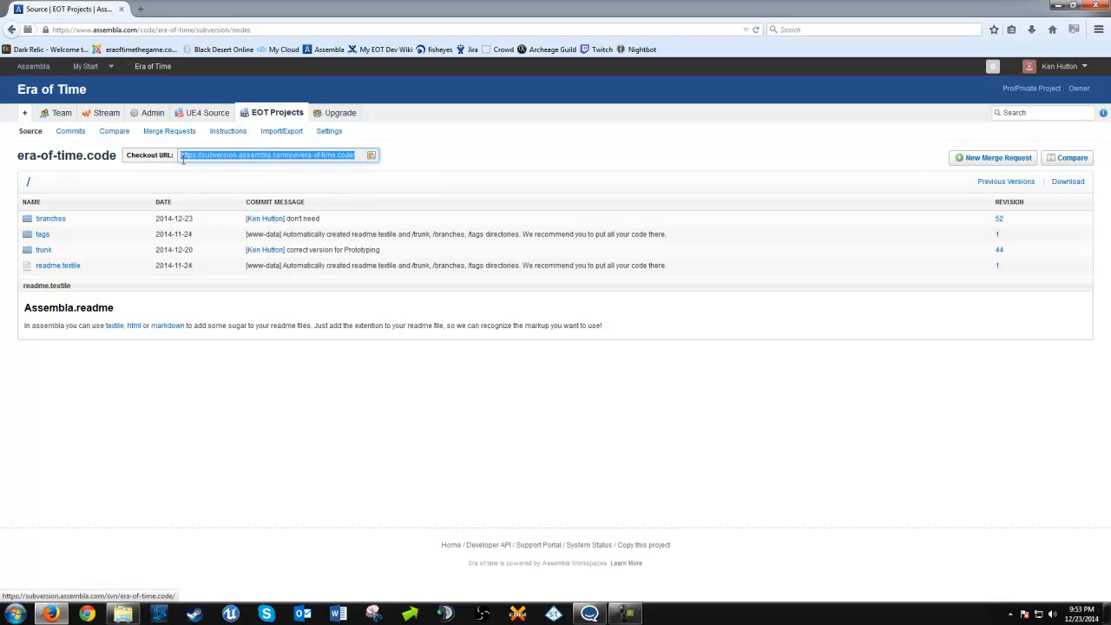
Switch to a new Windows Explorer window and open the Unreal Projects folder in the Documents library
click(1055, 5)
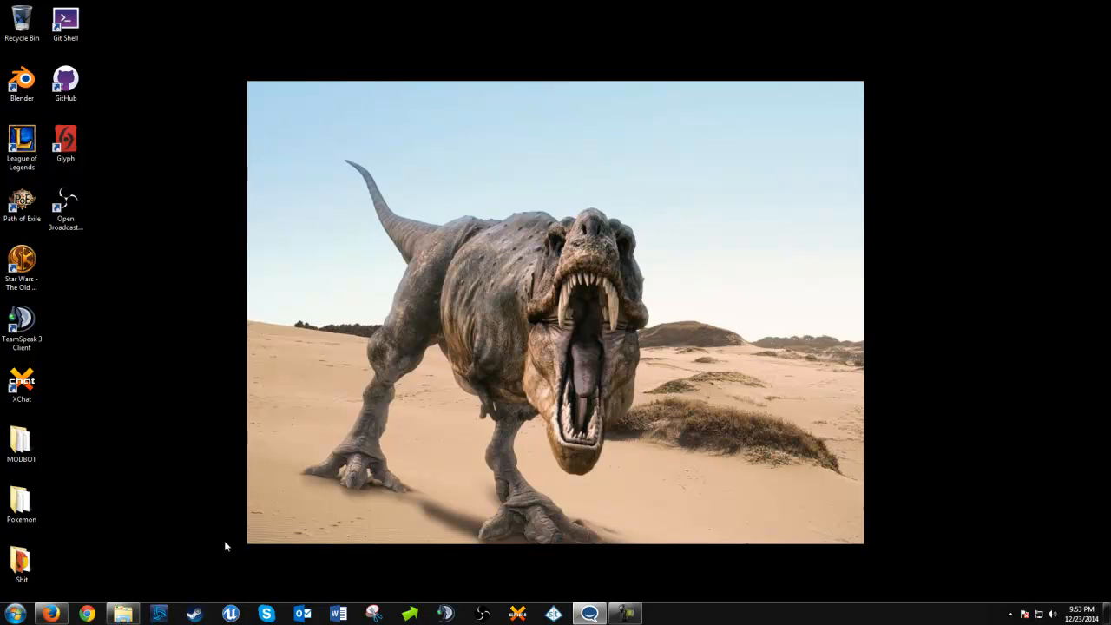
right_click(143, 602)
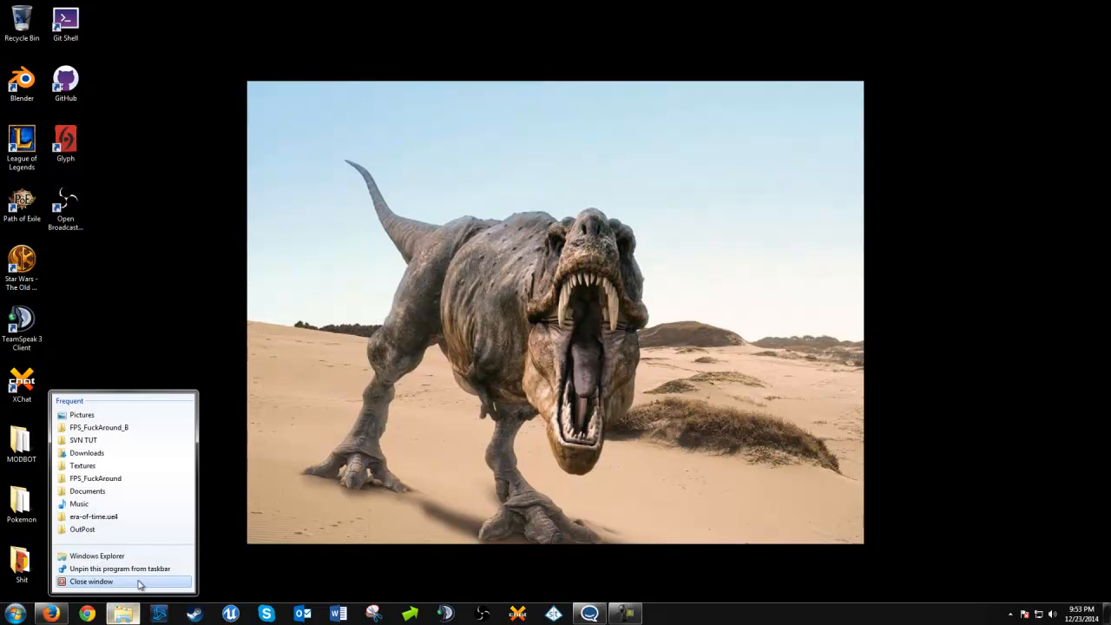
click(97, 556)
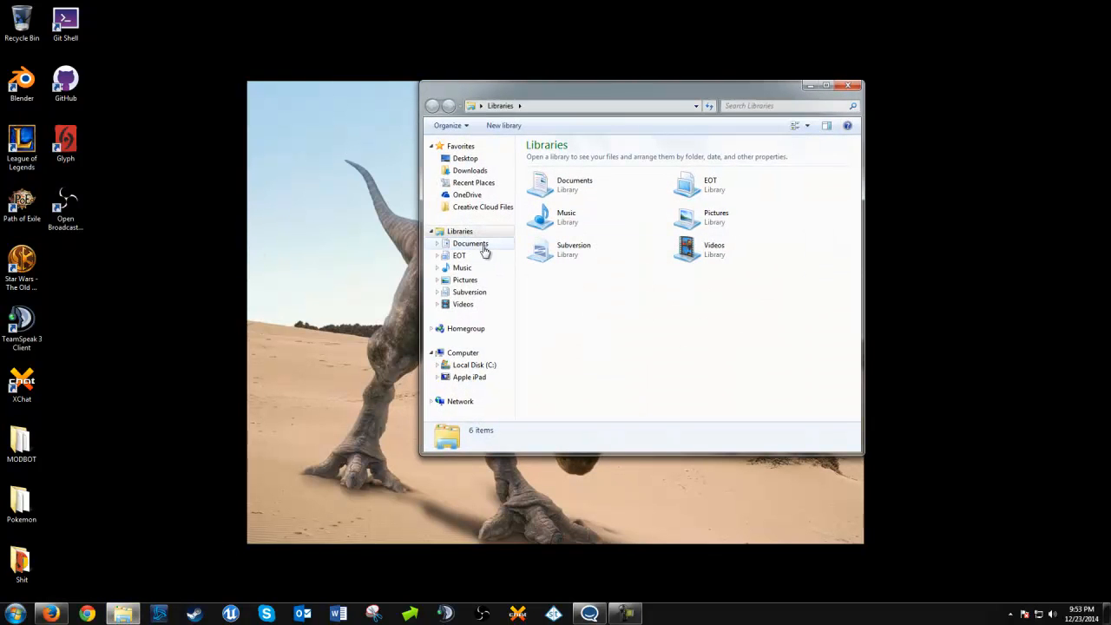
click(482, 247)
click(584, 335)
scroll(583, 337, down, 2)
scroll(584, 337, down, 1)
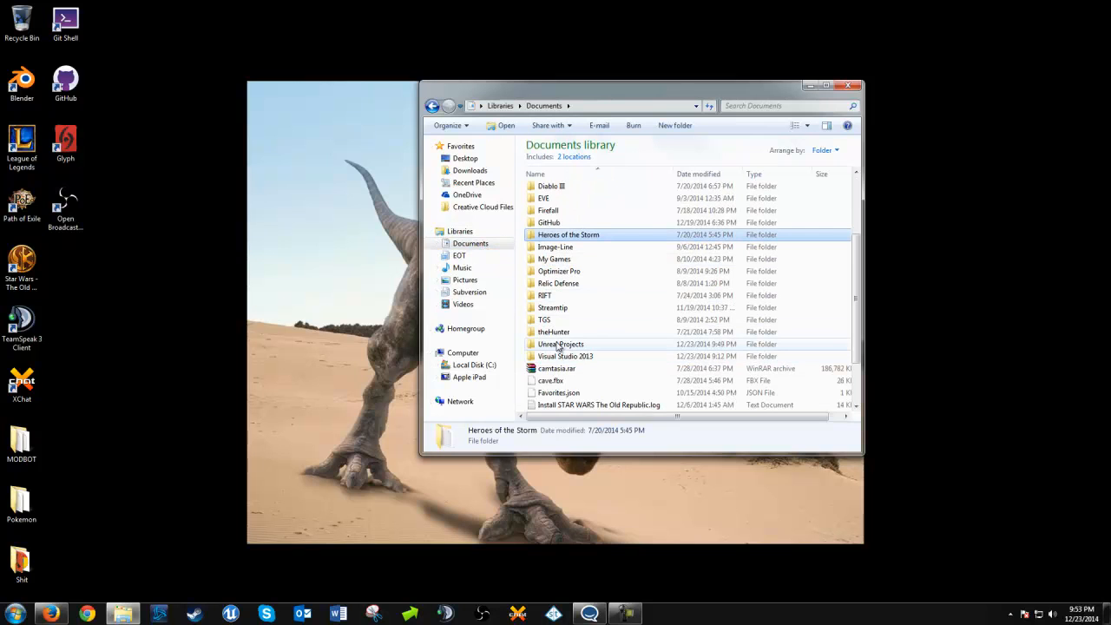
double_click(569, 348)
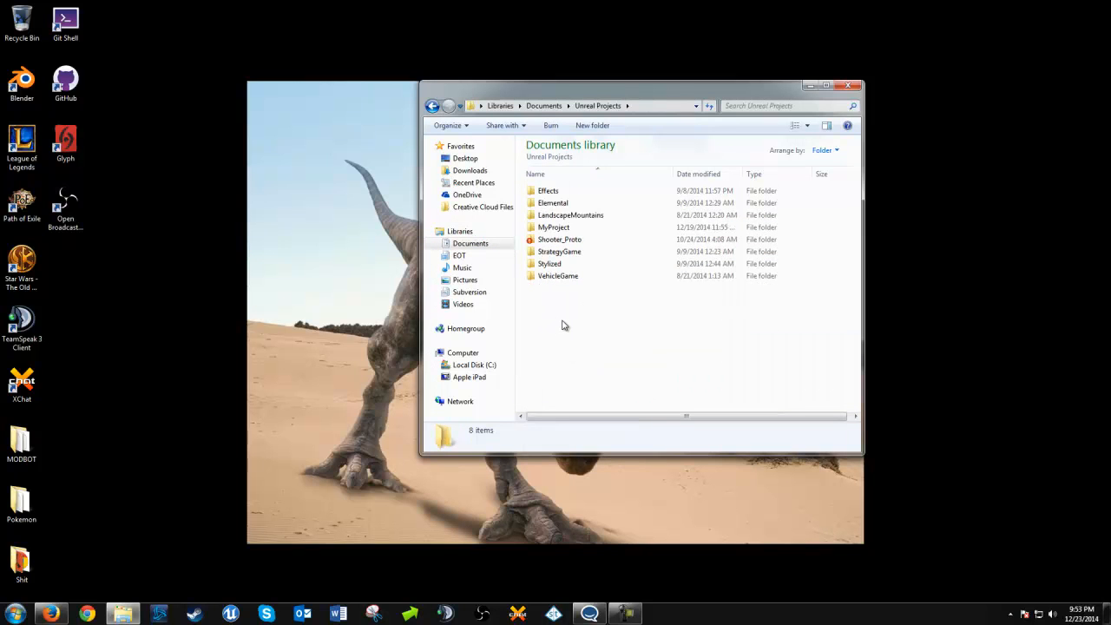
right_click(562, 325)
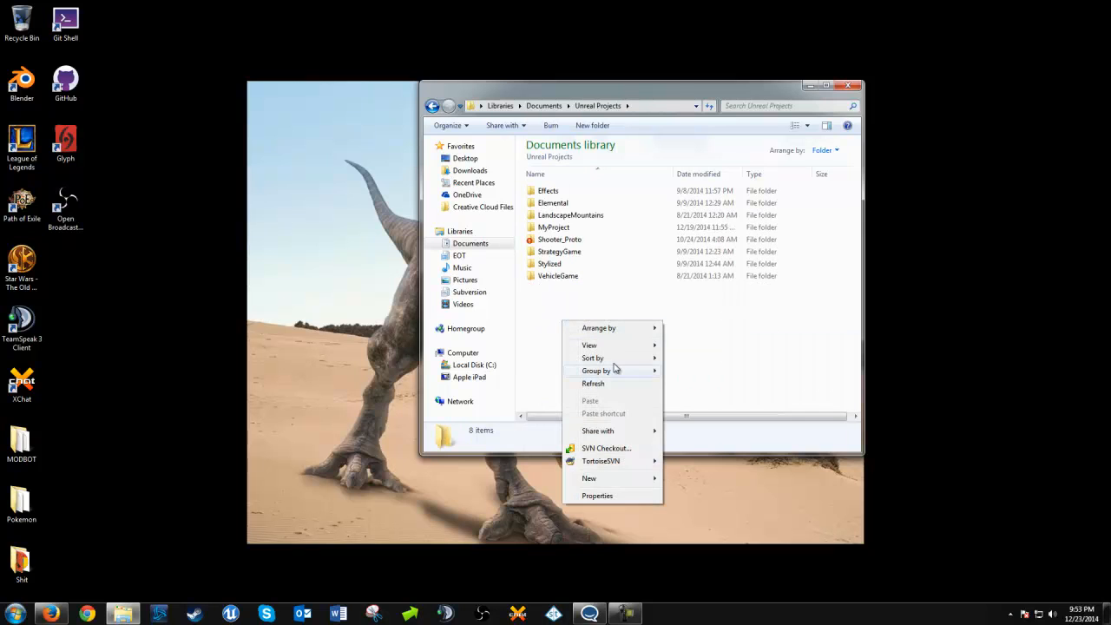
mouse_move(647, 462)
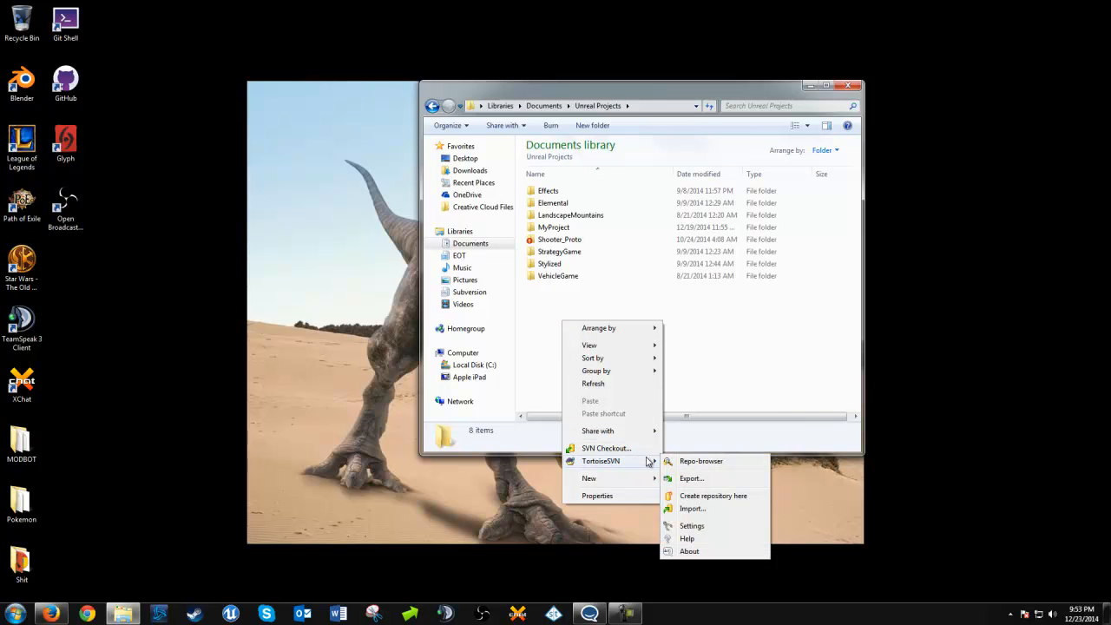
click(690, 463)
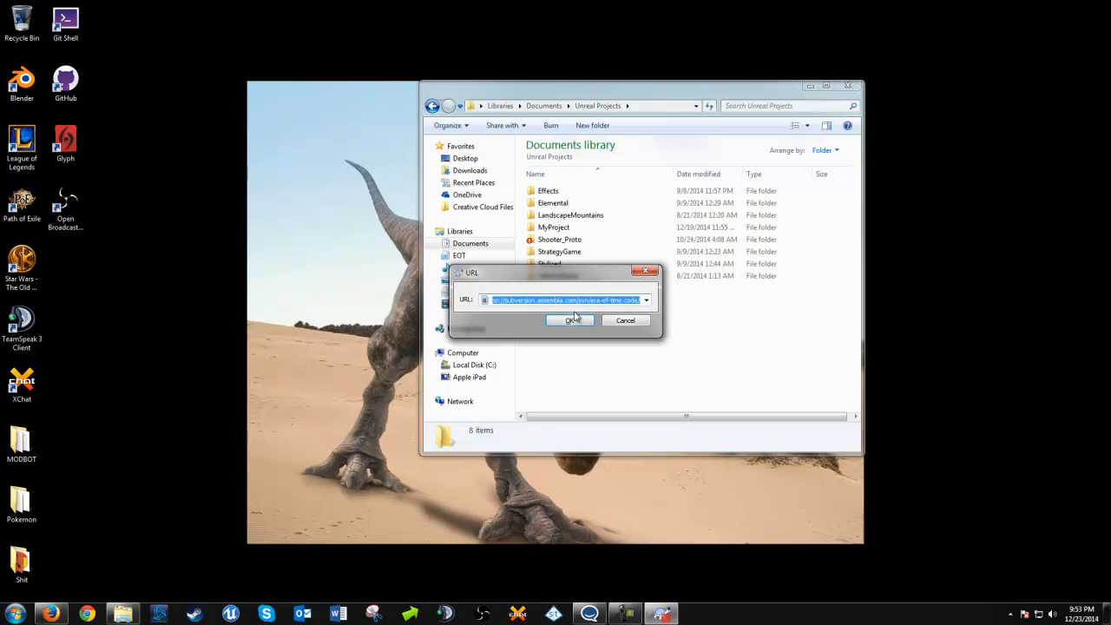
key(BackSpace)
right_click(538, 300)
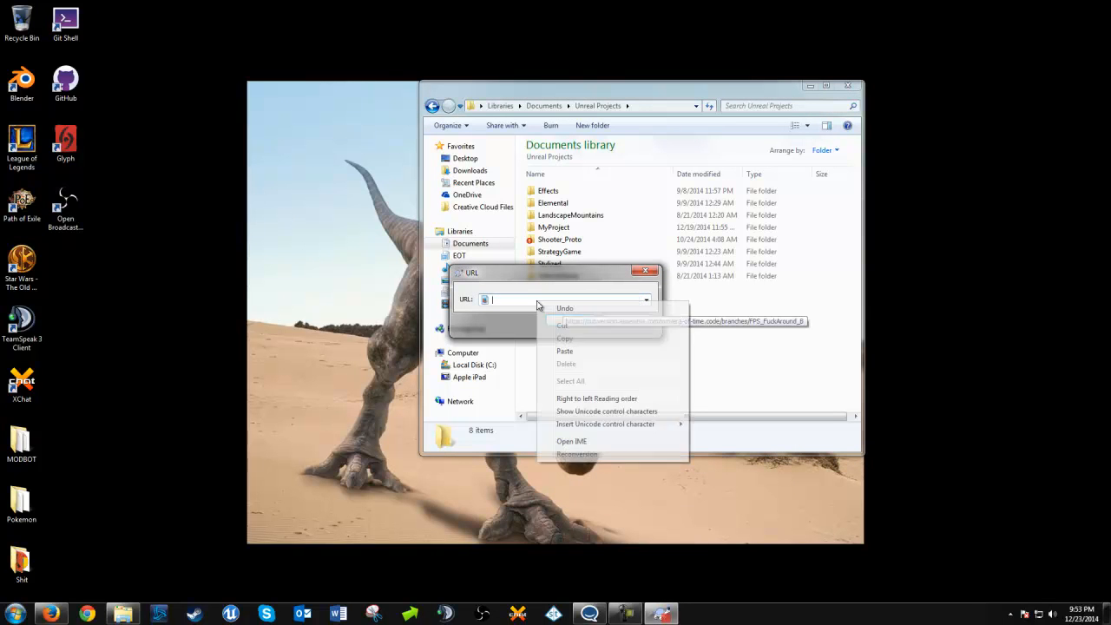
click(565, 350)
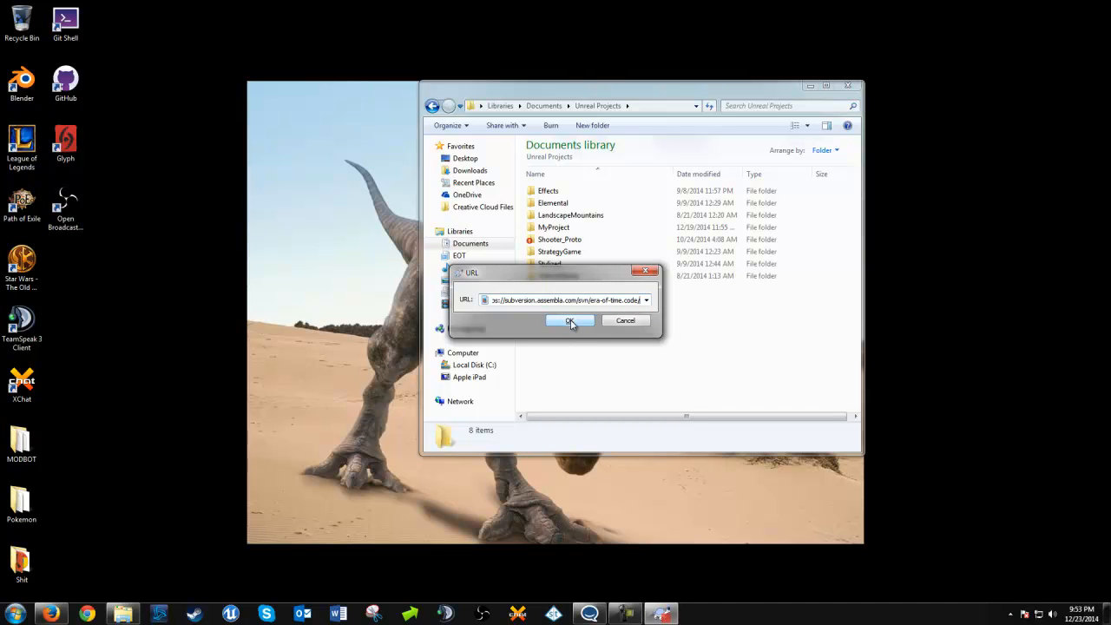
click(570, 321)
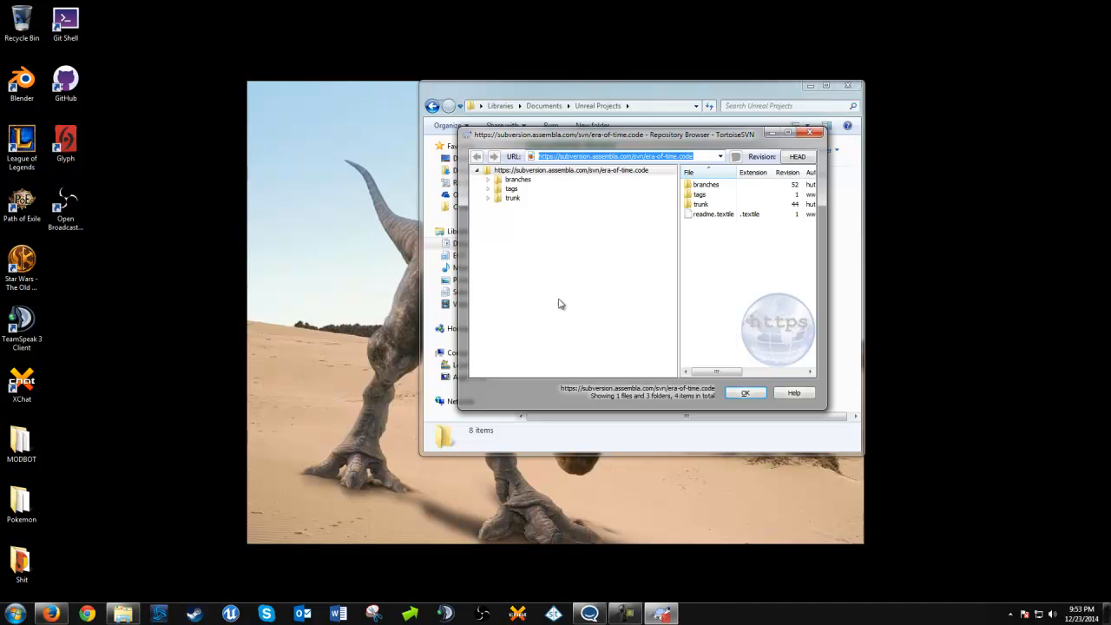
Copy the URL of the FPS_FuckAround_B folder under branches and close the repository browser
click(525, 184)
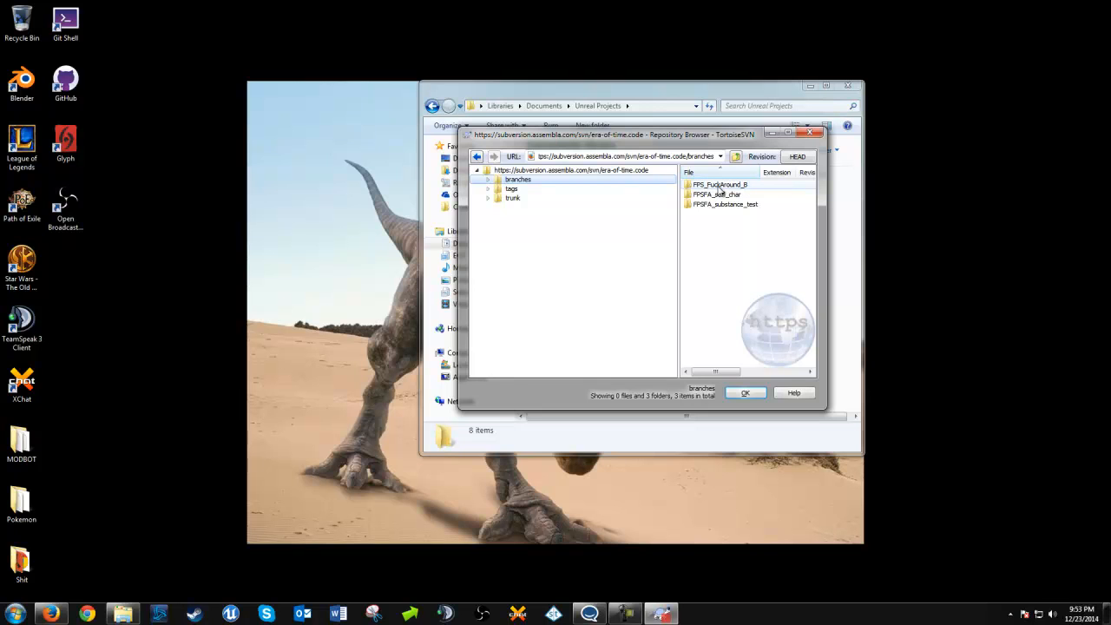
click(720, 186)
click(634, 157)
right_click(634, 157)
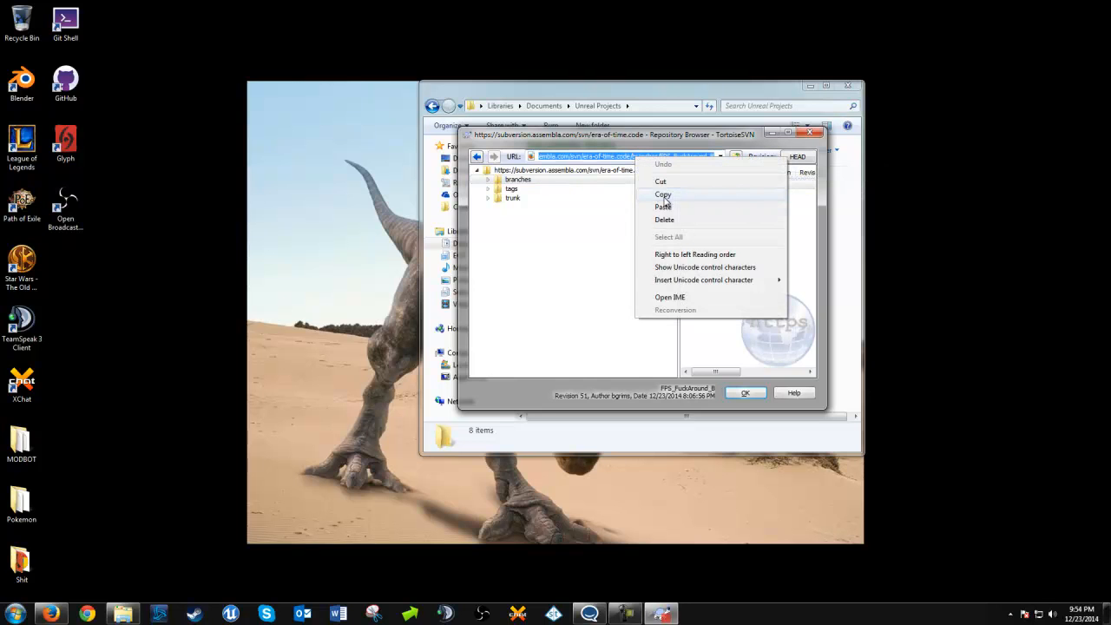
click(642, 193)
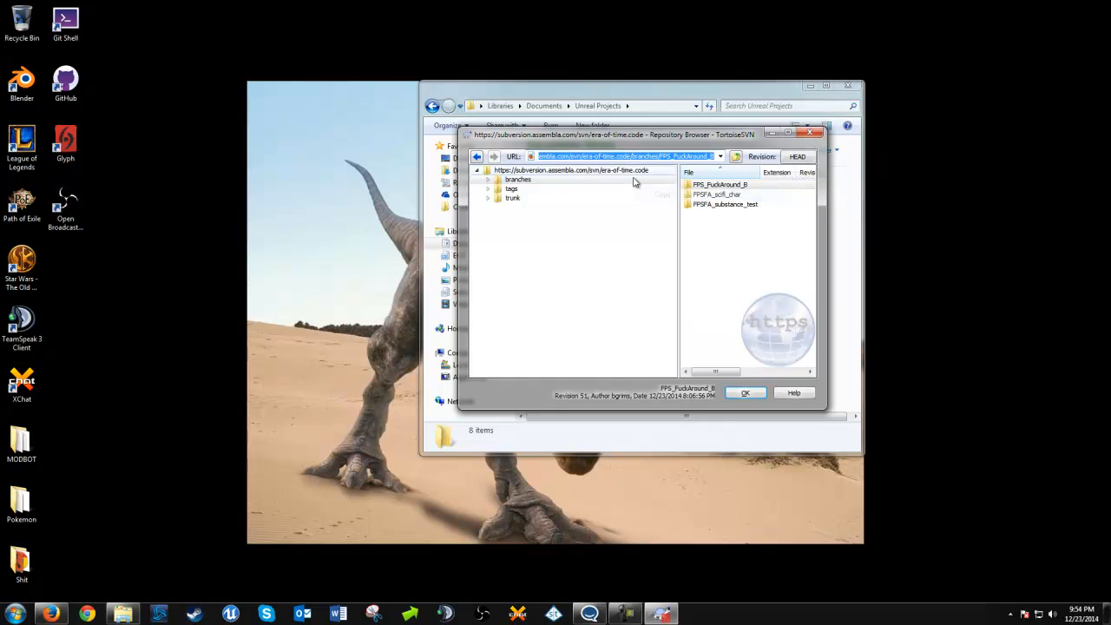
click(817, 134)
Start an SVN Checkout in the Unreal Projects folder with the copied FPS_FuckAround_B branch URL as the repository
right_click(582, 342)
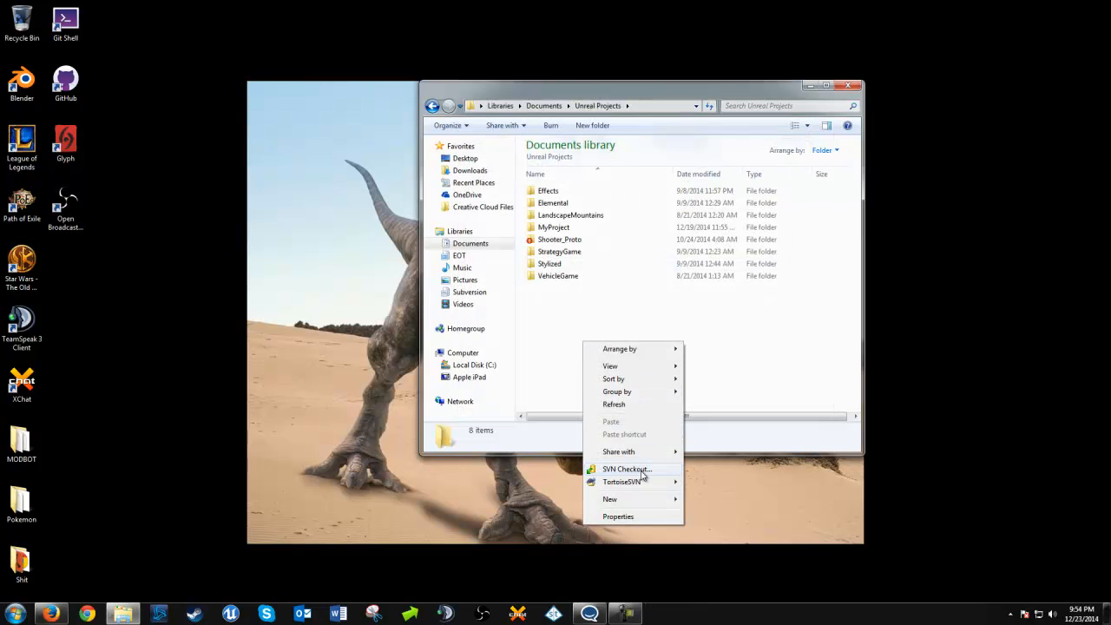
click(643, 475)
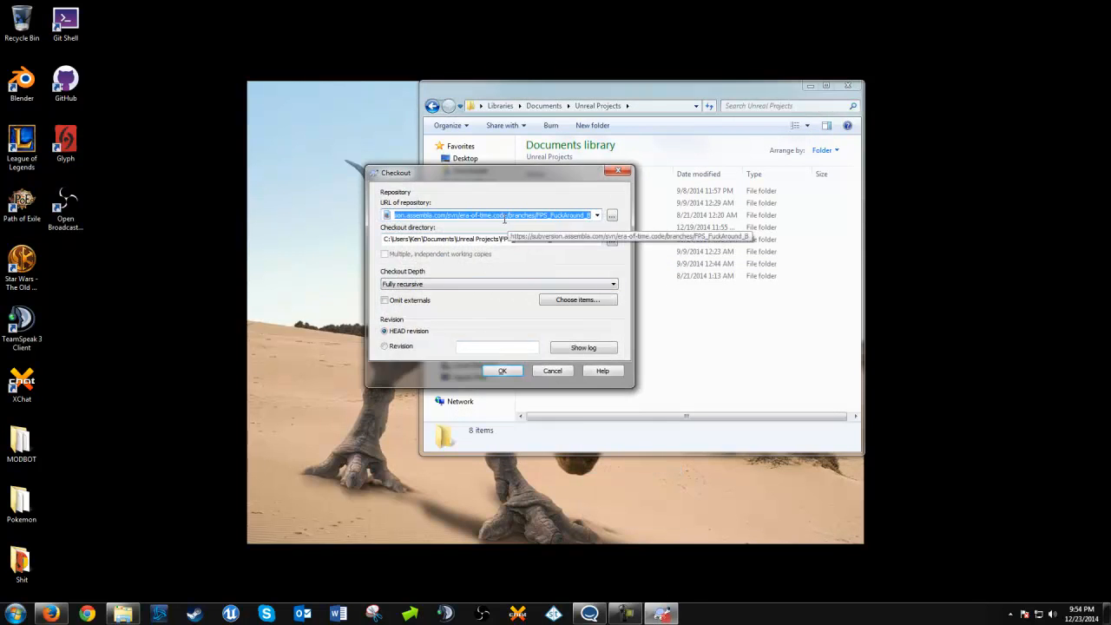
key(BackSpace)
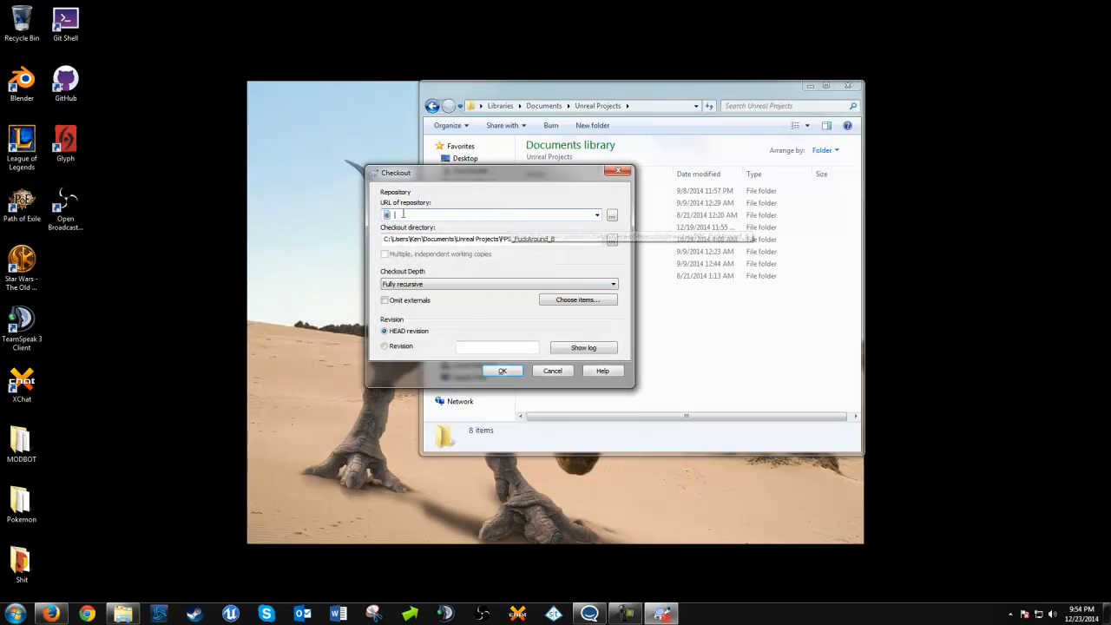
right_click(413, 213)
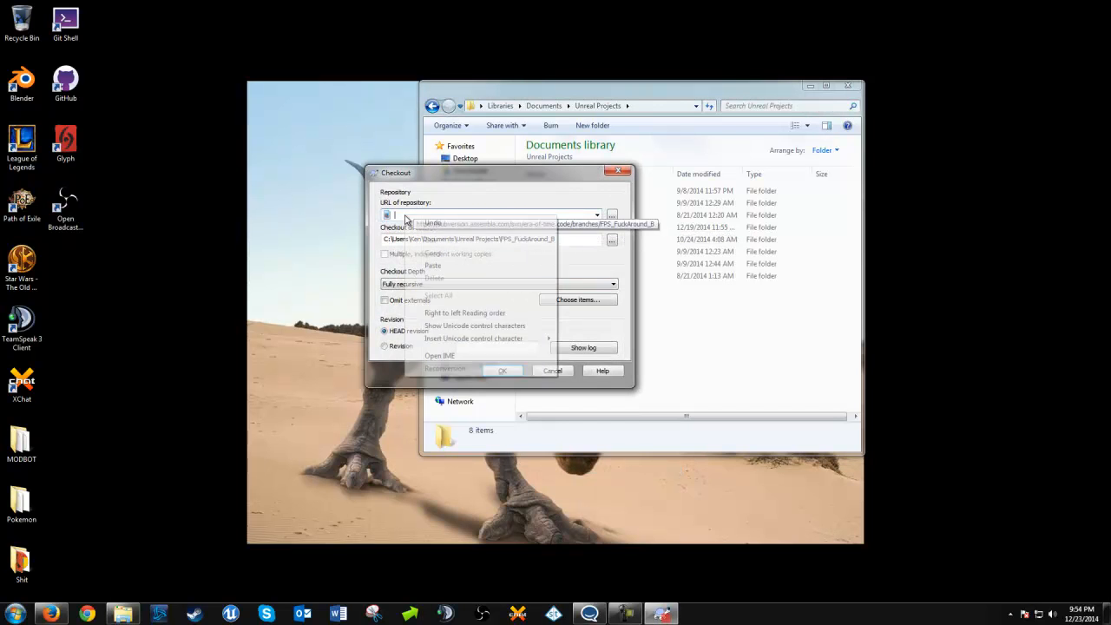
click(433, 263)
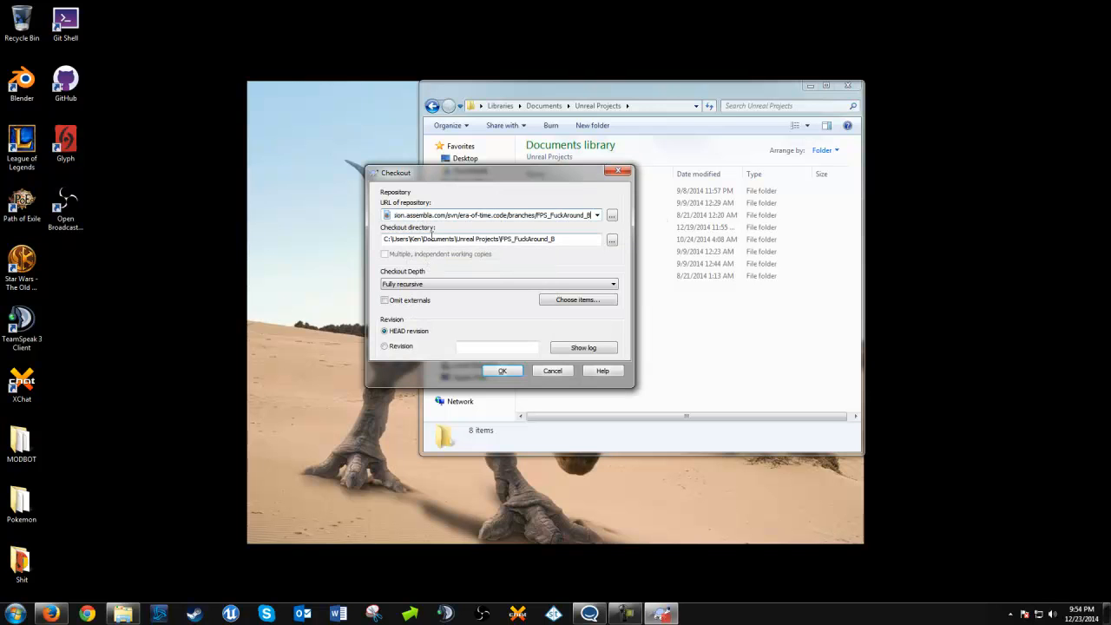
Check out the HEAD revision fully recursively into the Unreal Projects\FPS_FuckAround_B directory and close the finished checkout report
click(612, 240)
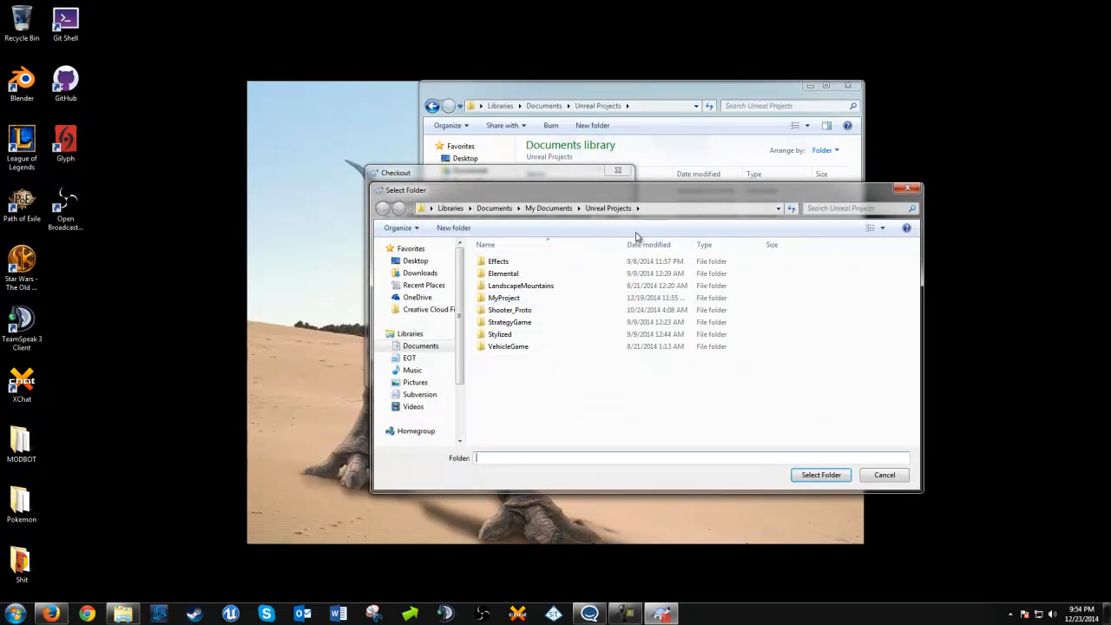
click(907, 189)
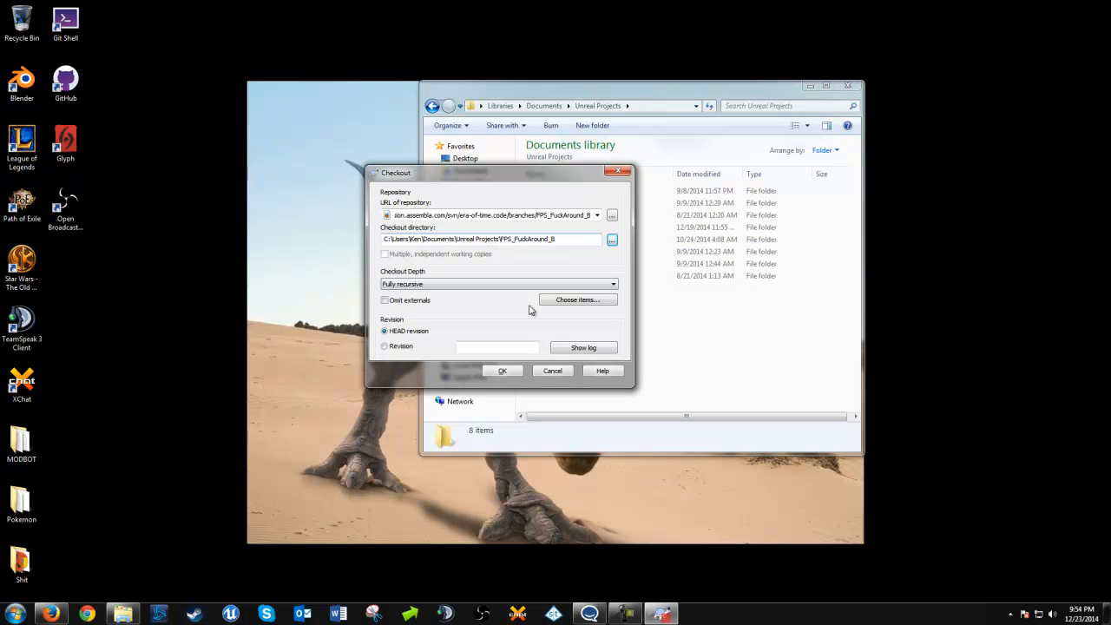
click(502, 371)
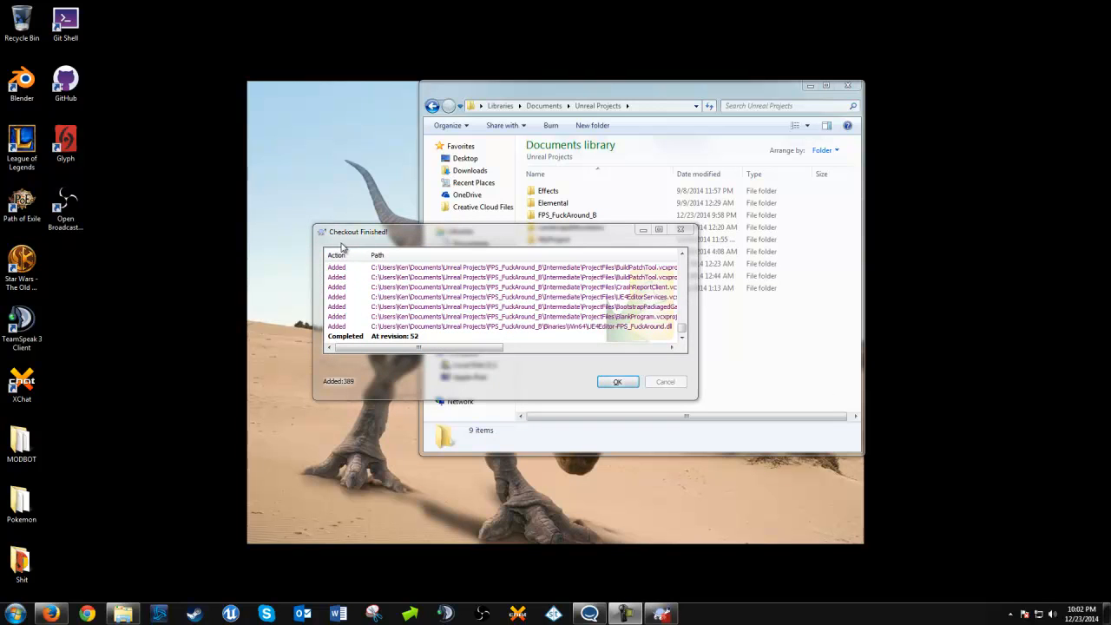
click(615, 383)
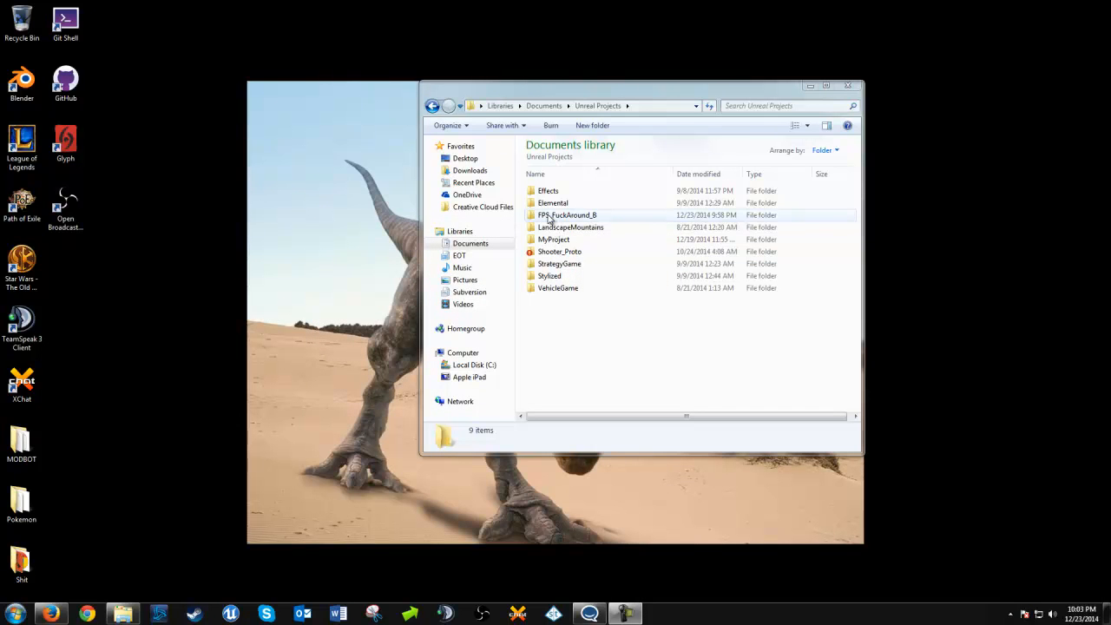
Open FPS_FuckAround.sln from the checked-out FPS_FuckAround_B folder in Visual Studio and dismiss the project loading warning
double_click(542, 219)
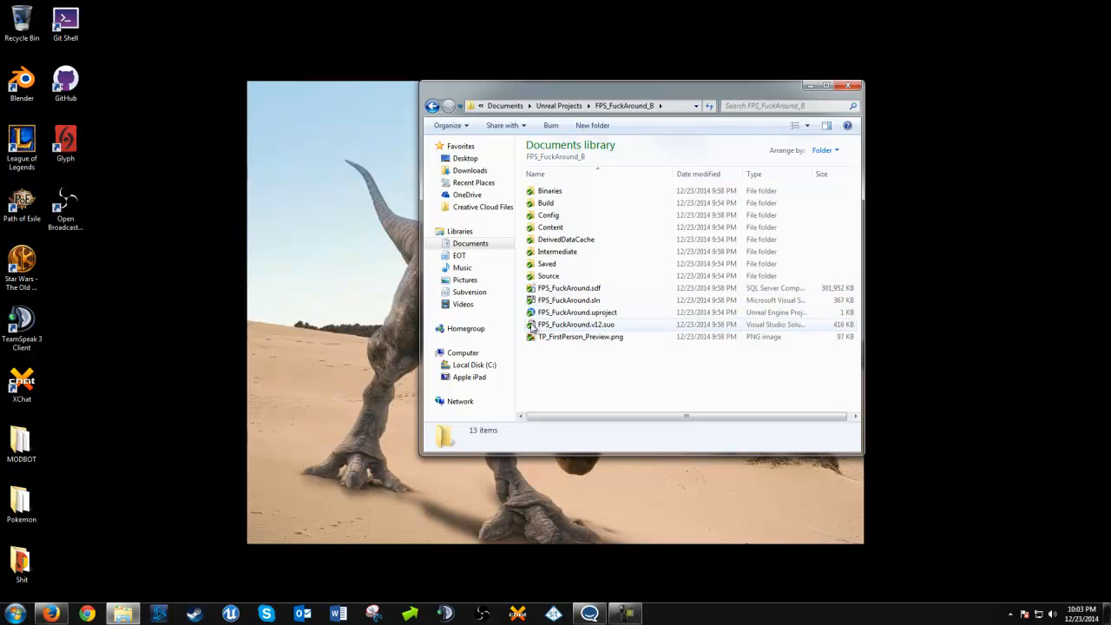
click(431, 106)
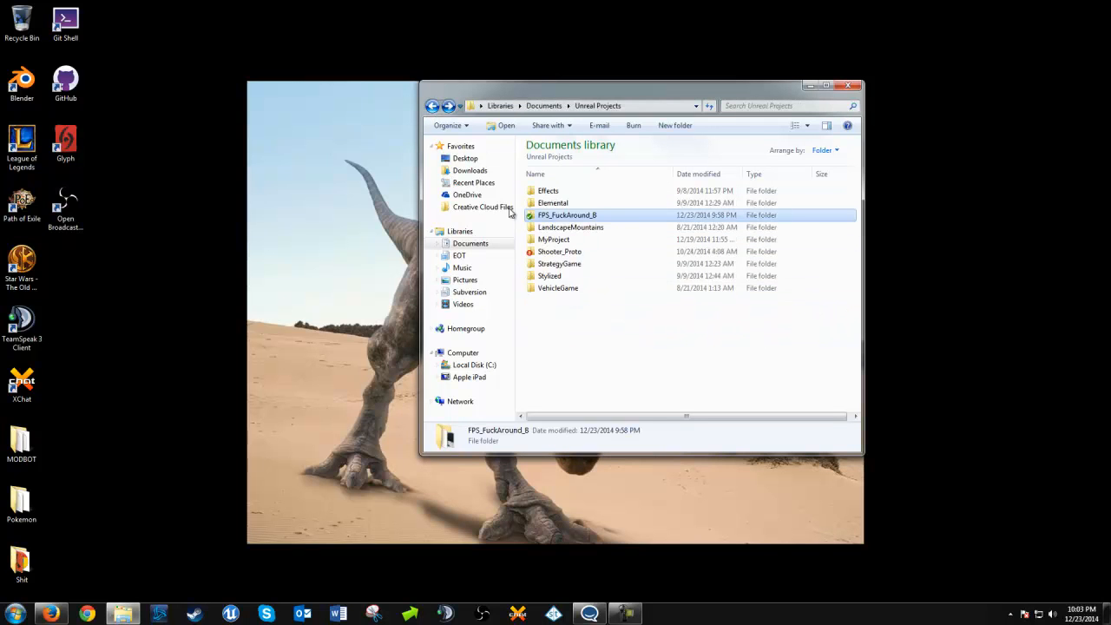
double_click(545, 217)
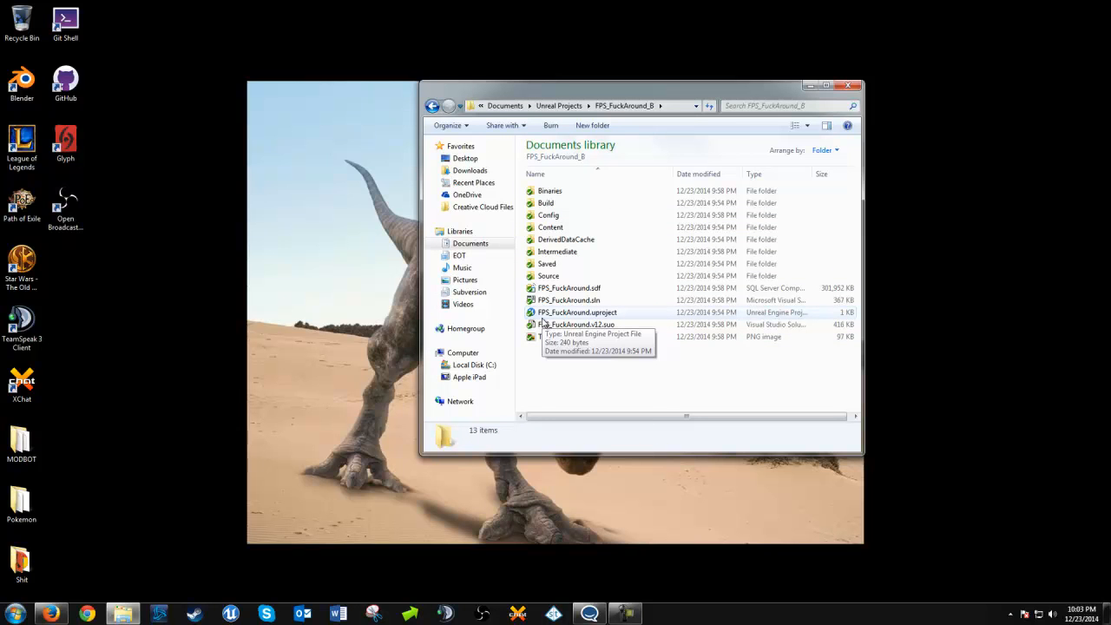
click(599, 303)
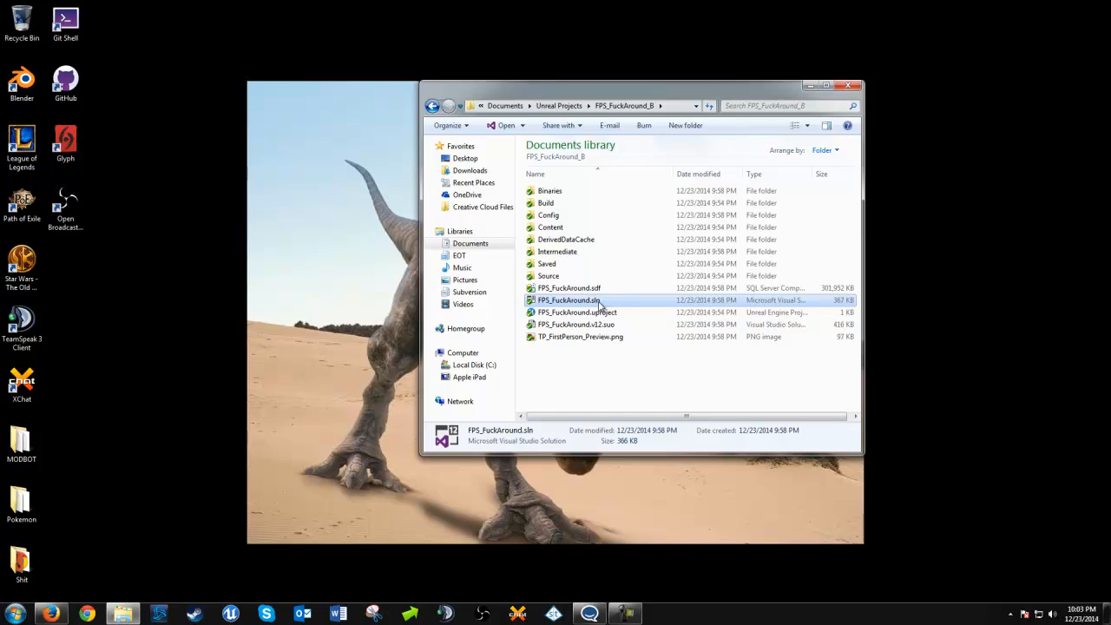
double_click(599, 304)
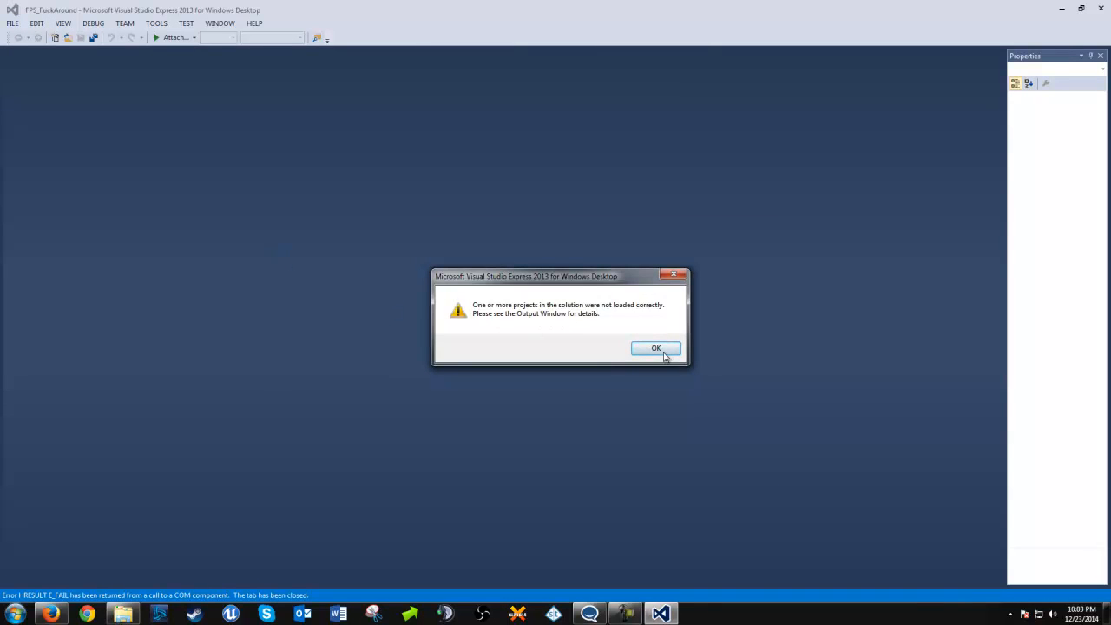
click(657, 349)
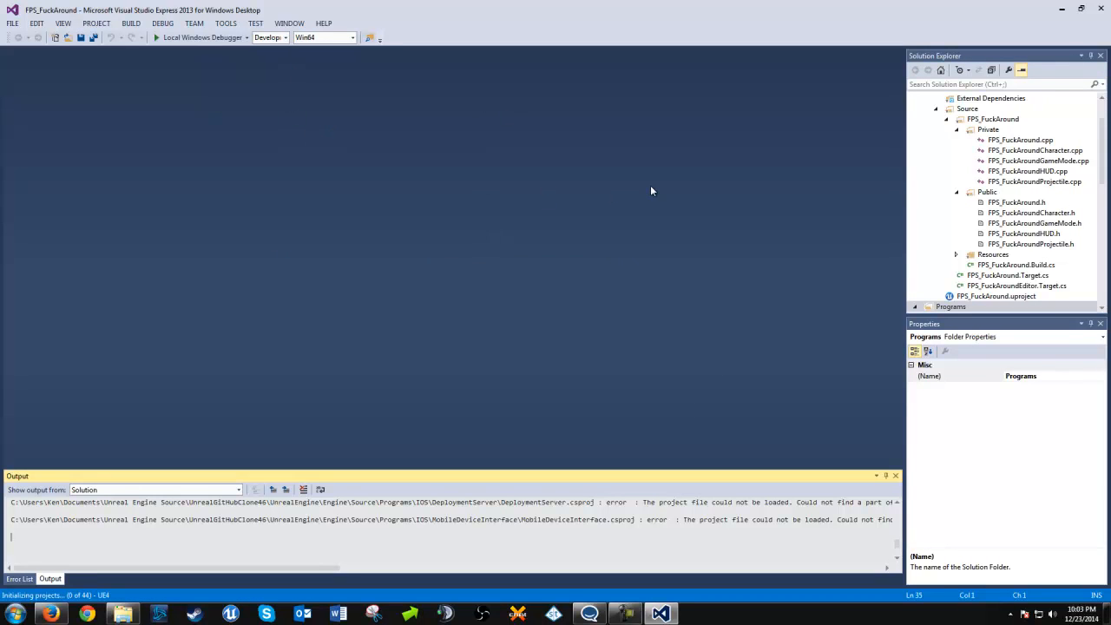
Try to build the out-of-date FPS_FuckAround project and run it in the debugger, dismiss the error and close Visual Studio
key(F5)
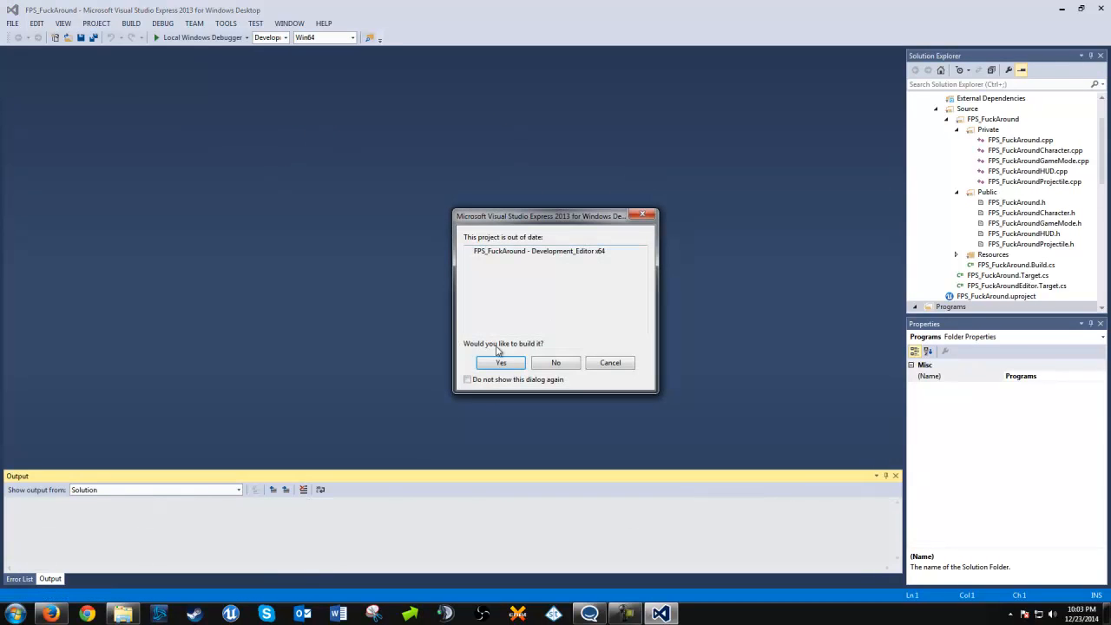
click(502, 363)
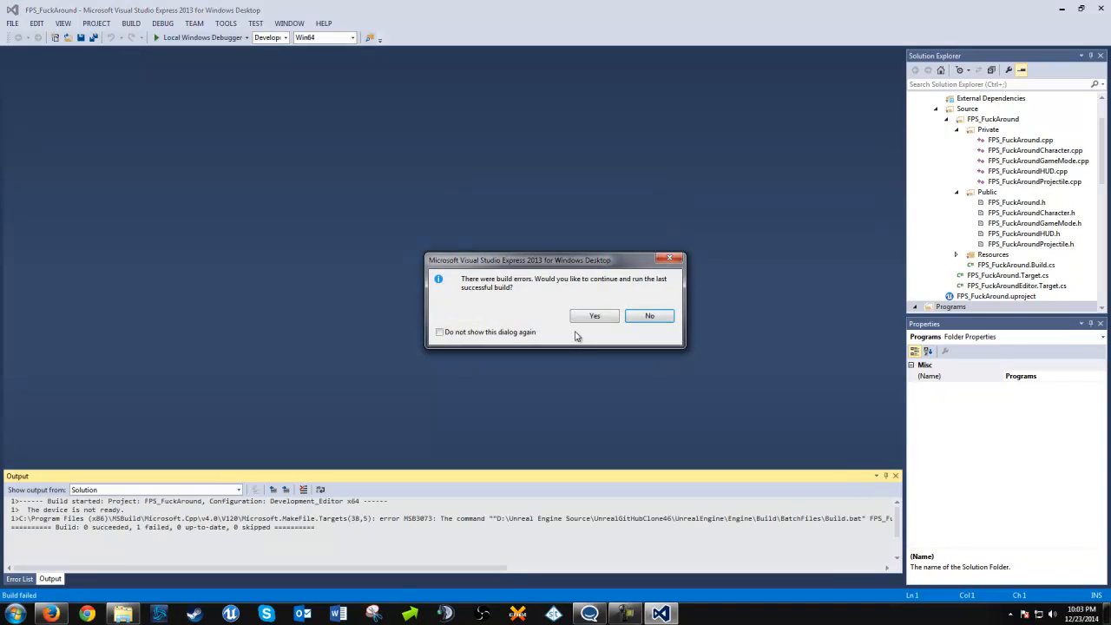
click(595, 317)
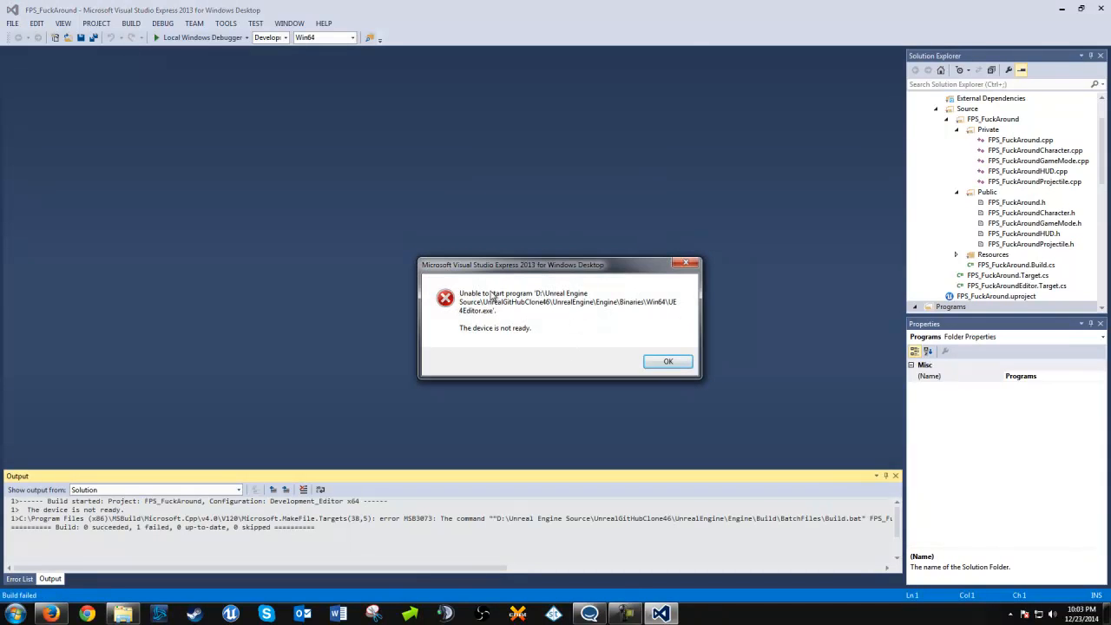
click(677, 364)
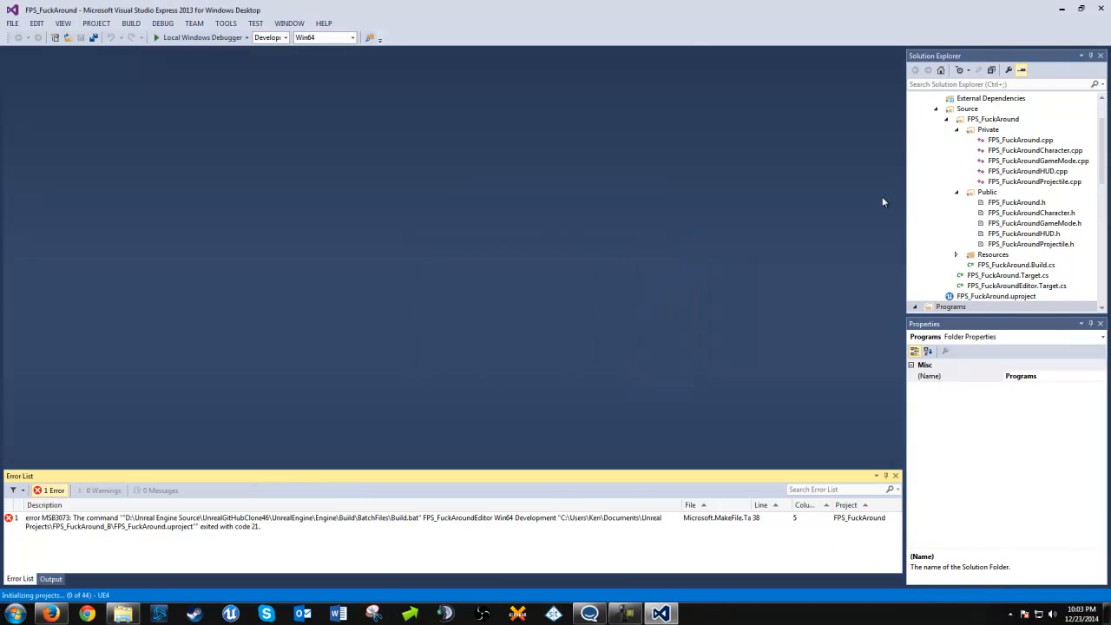
click(1099, 7)
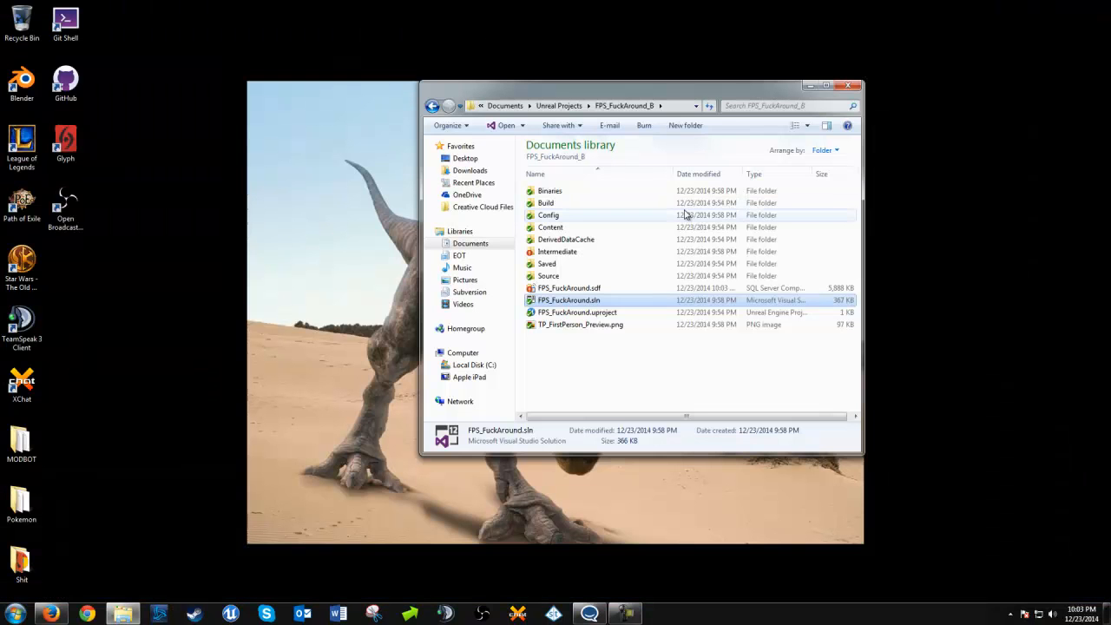
Open FPS_FuckAround.uproject with the GitHub\era-of-time.ue4 source build as its engine version and close the Unreal launcher window
double_click(557, 313)
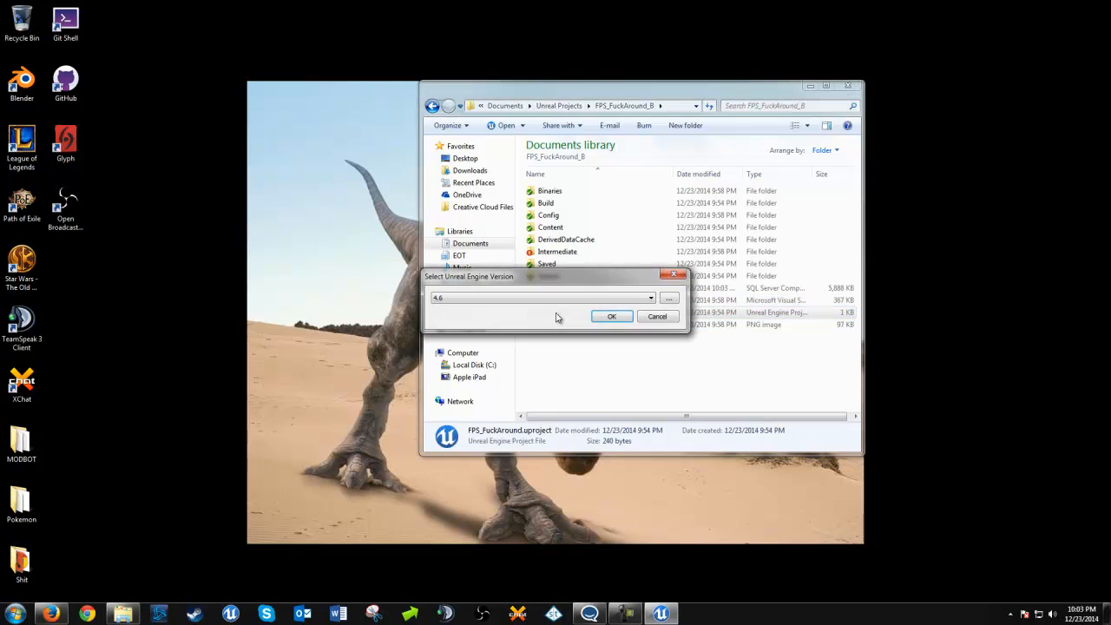
click(499, 300)
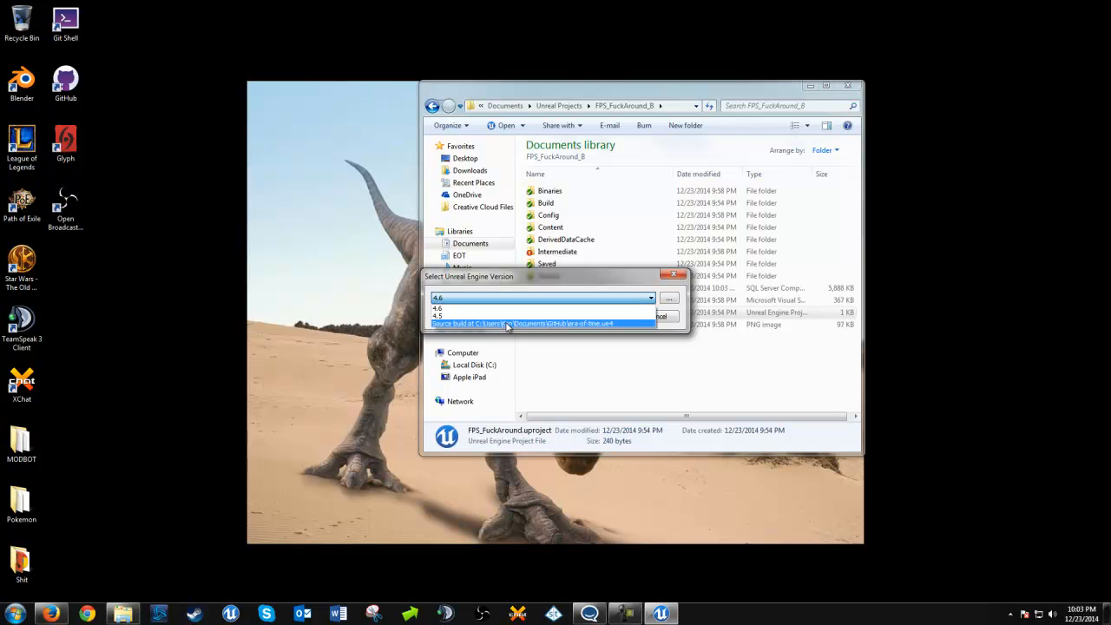
click(508, 324)
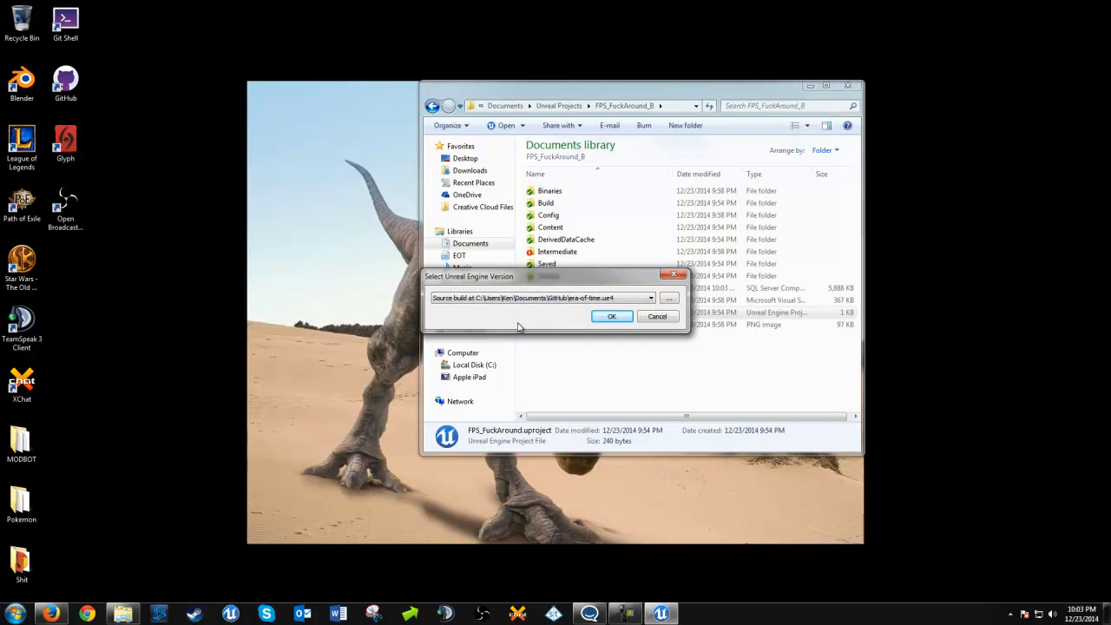
click(615, 317)
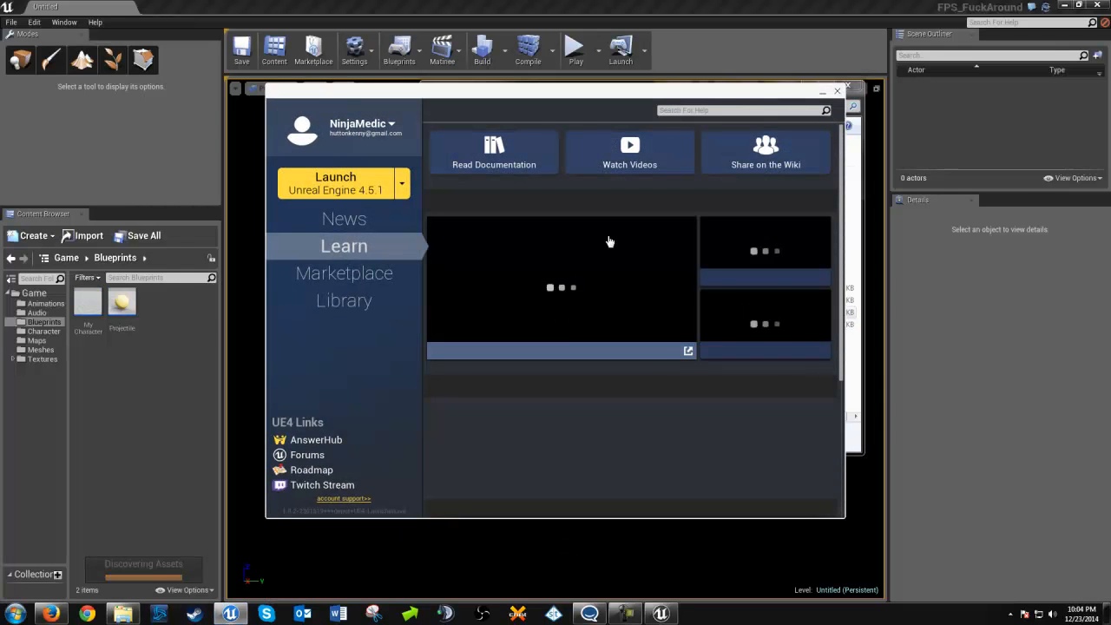
click(837, 91)
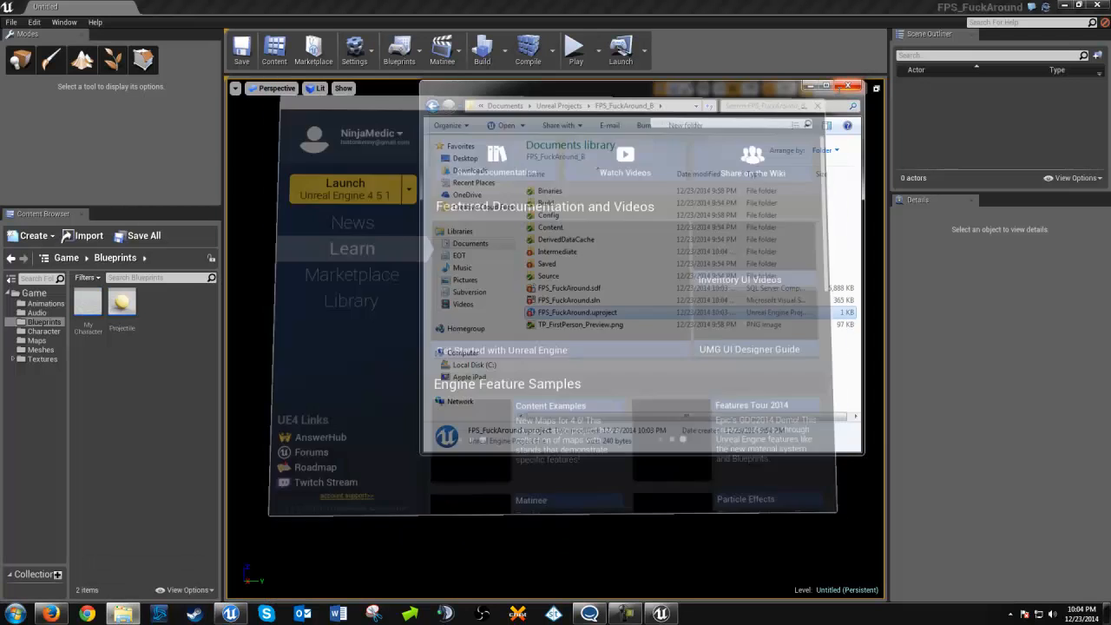
Open the FallingSky level from the Maps folder
click(11, 22)
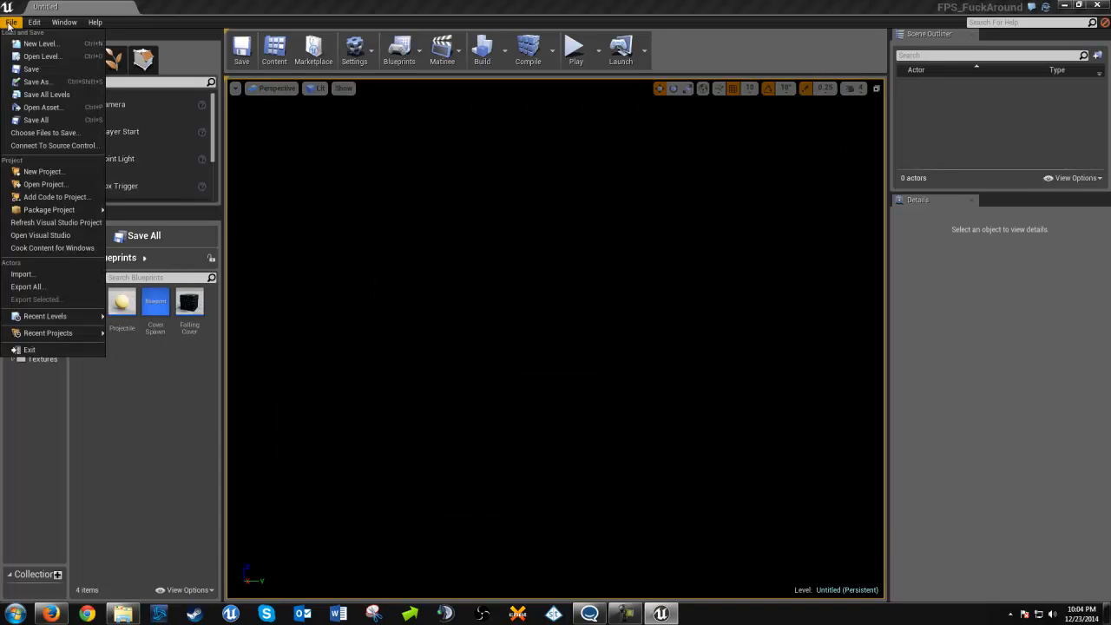
click(58, 59)
click(425, 159)
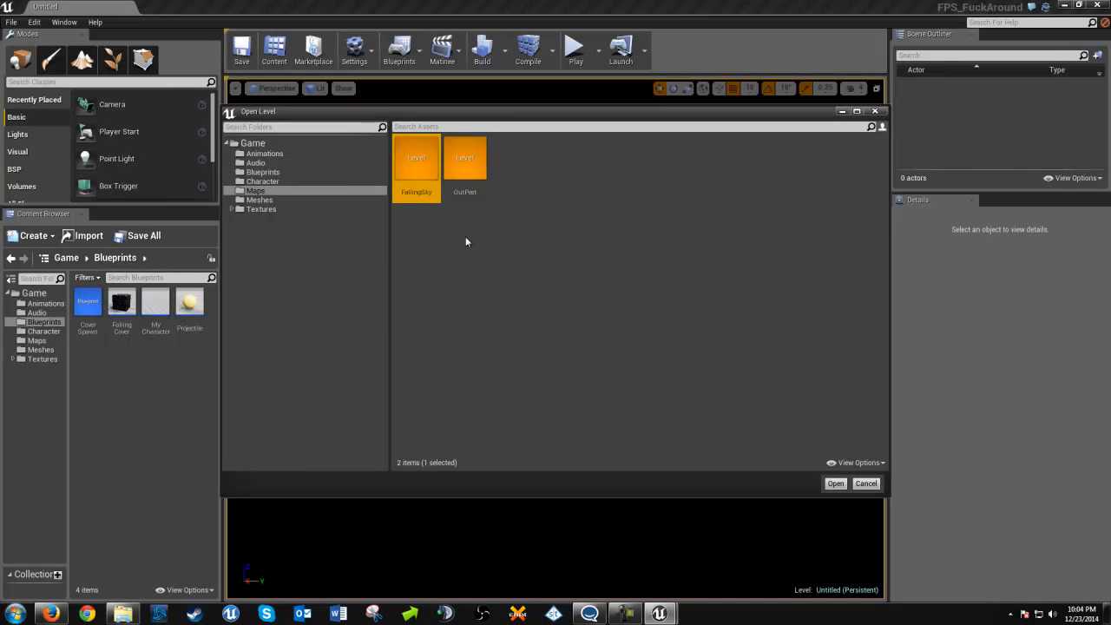
key(Return)
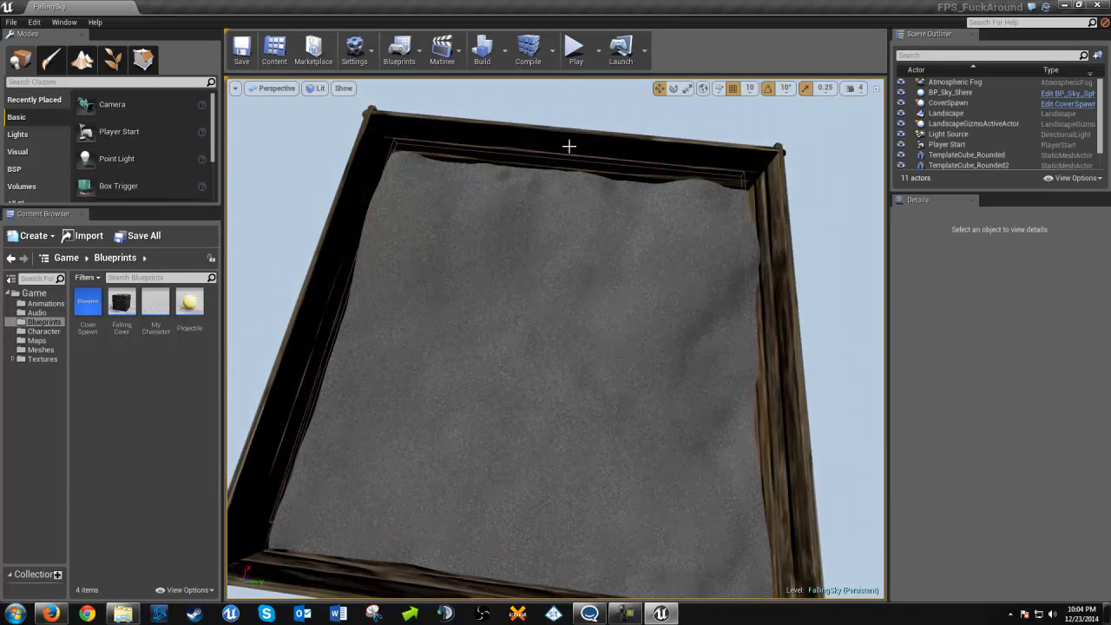
Play-test the FallingSky level in the editor viewport, stop the session and close the Unreal Editor
click(575, 50)
click(570, 366)
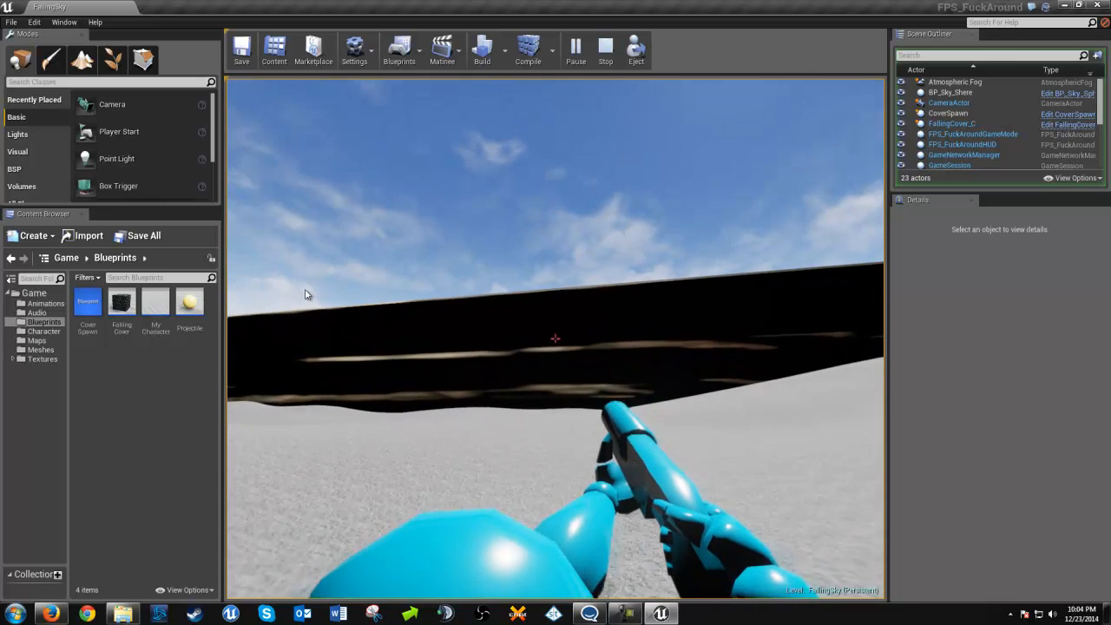
click(289, 290)
click(288, 289)
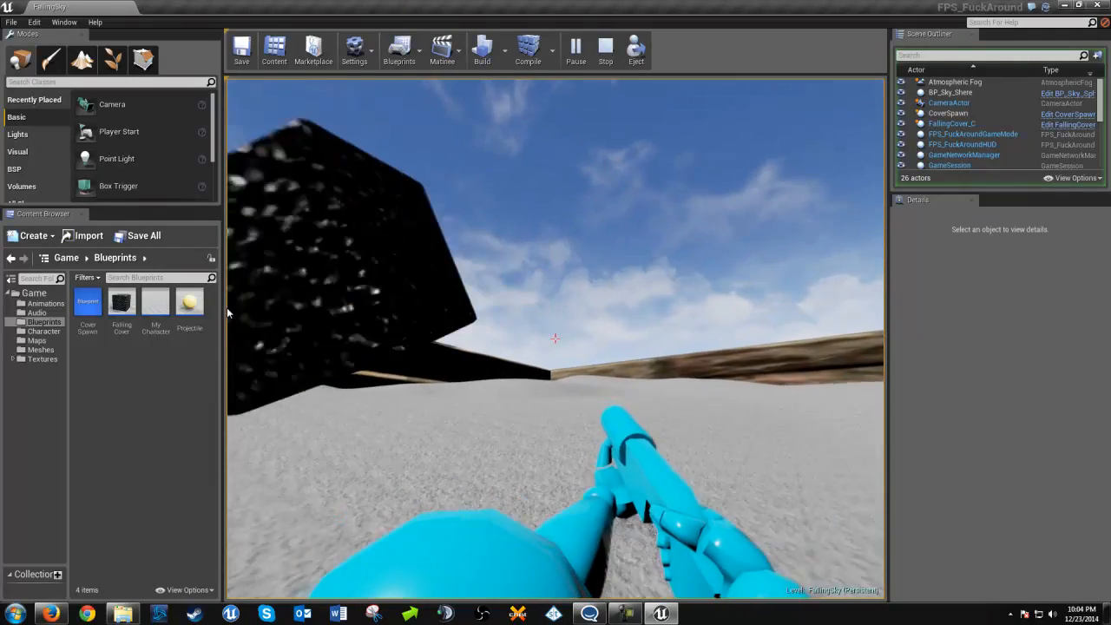
key(Escape)
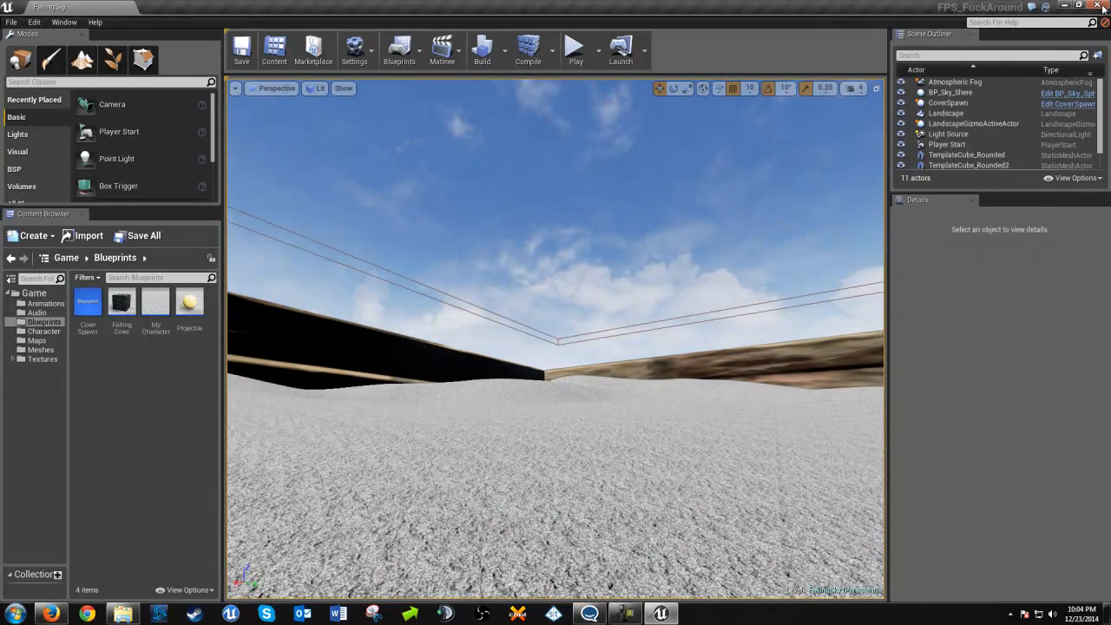
click(1100, 6)
Open FPS_FuckAround.sln from the FPS_FuckAround_B folder in Visual Studio, build the out-of-date project and run it in the debugger
click(123, 614)
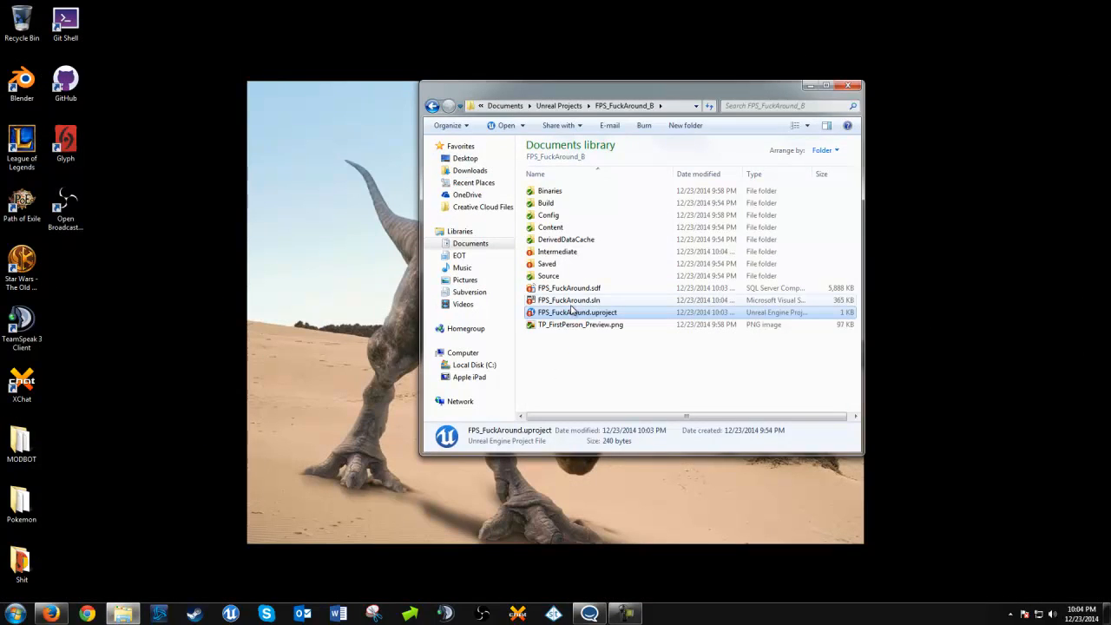
click(571, 302)
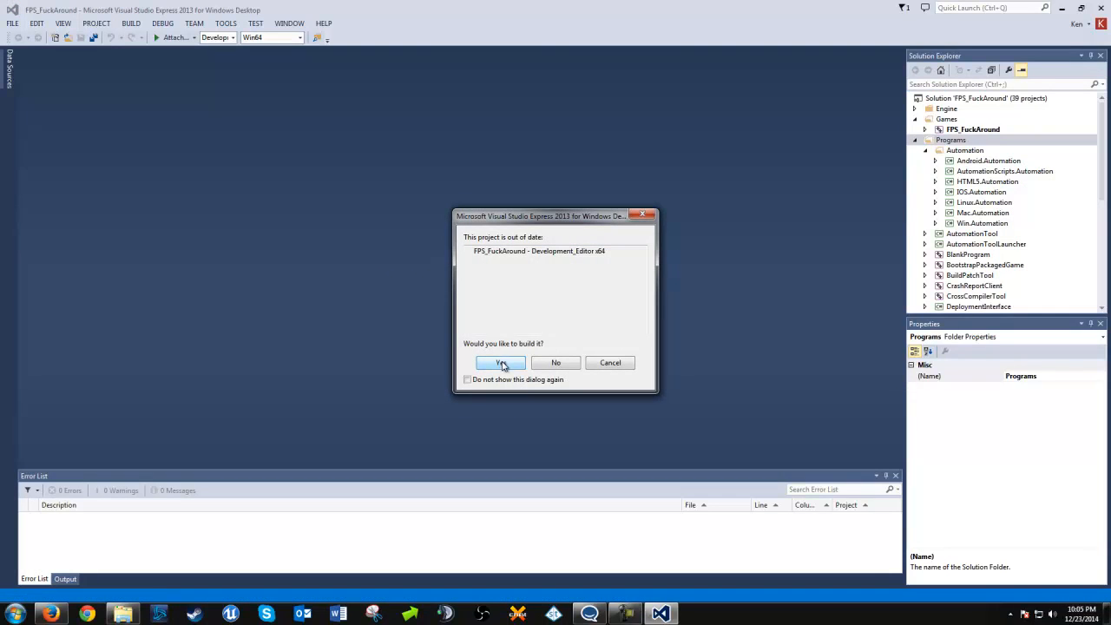
click(502, 365)
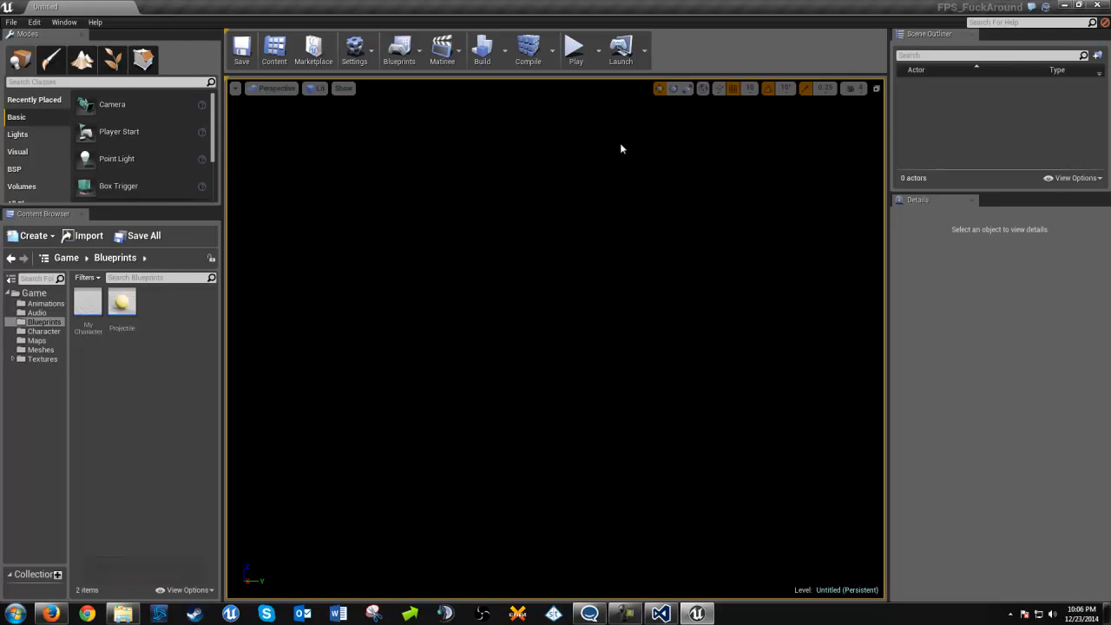
Load the existing FallingSky level in the Unreal Editor started from Visual Studio
click(11, 22)
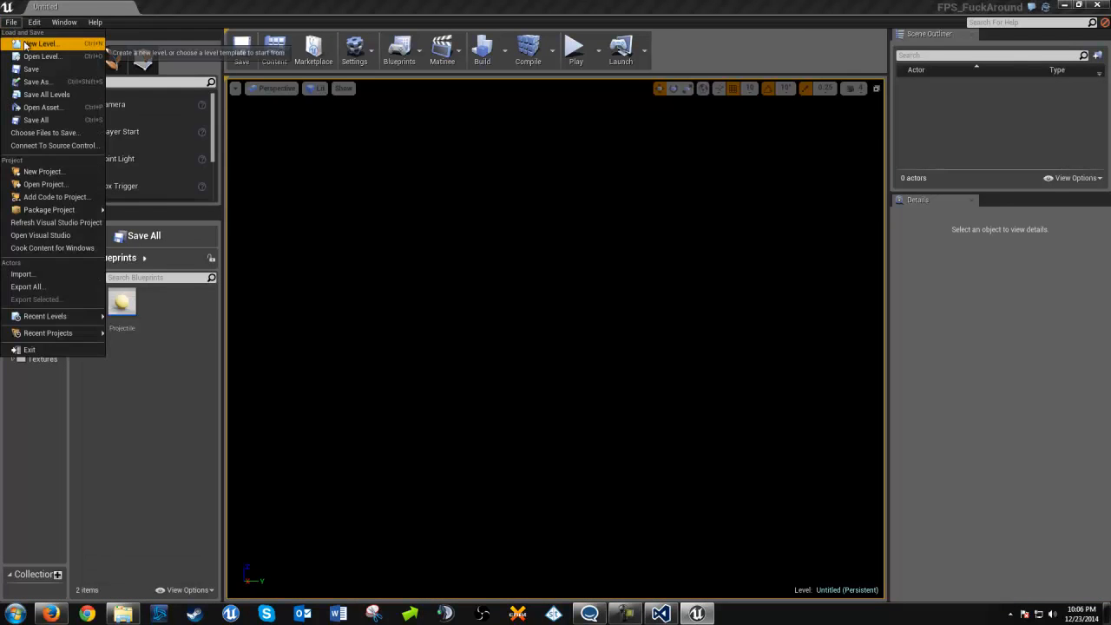
click(35, 56)
double_click(413, 162)
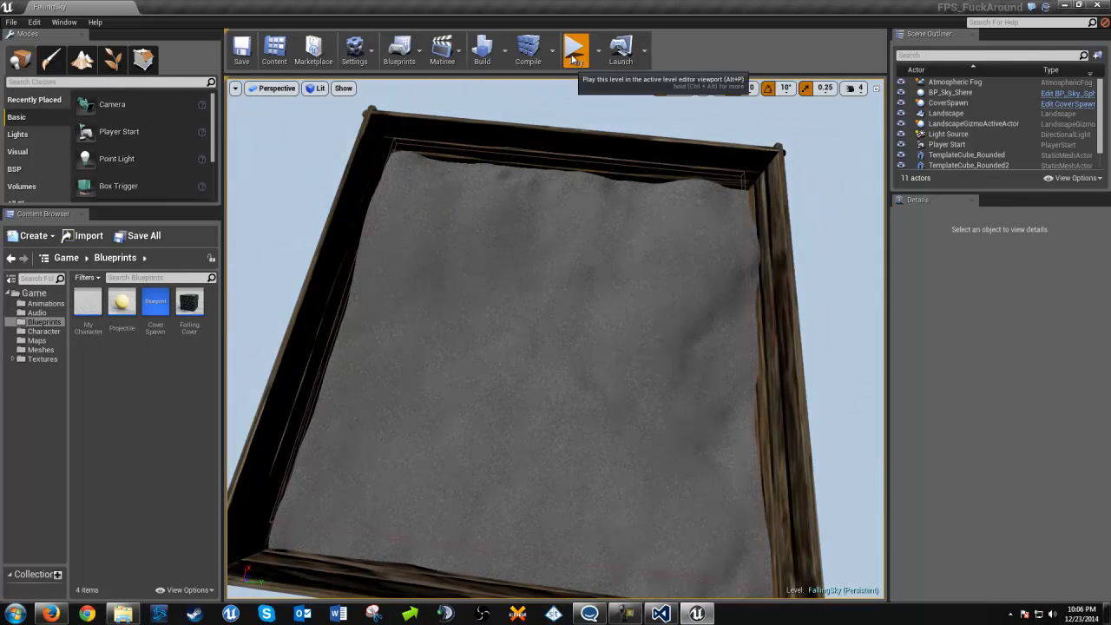
Play the FallingSky level in the viewport, testing the sprint toggle and shooting projectiles at the falling cover cubes
click(575, 54)
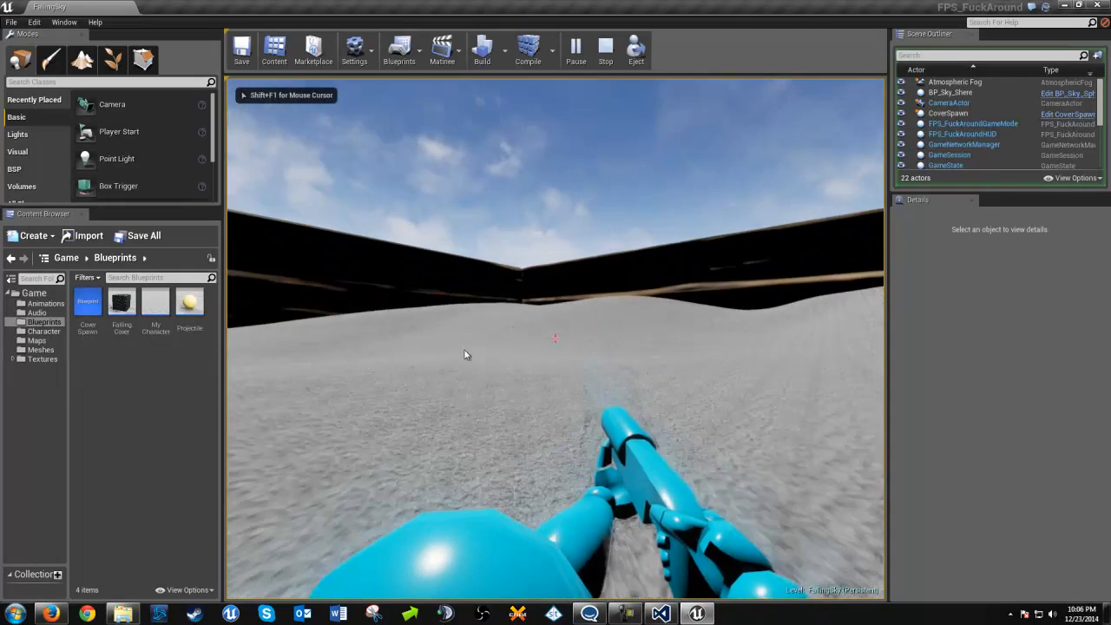
key(shift)
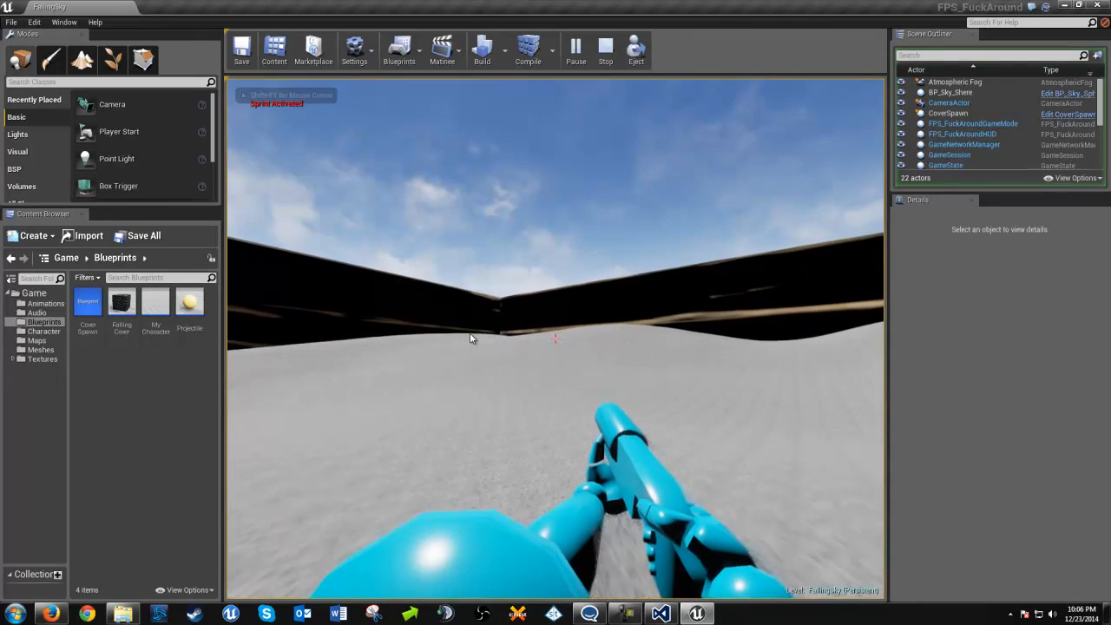
key(shift)
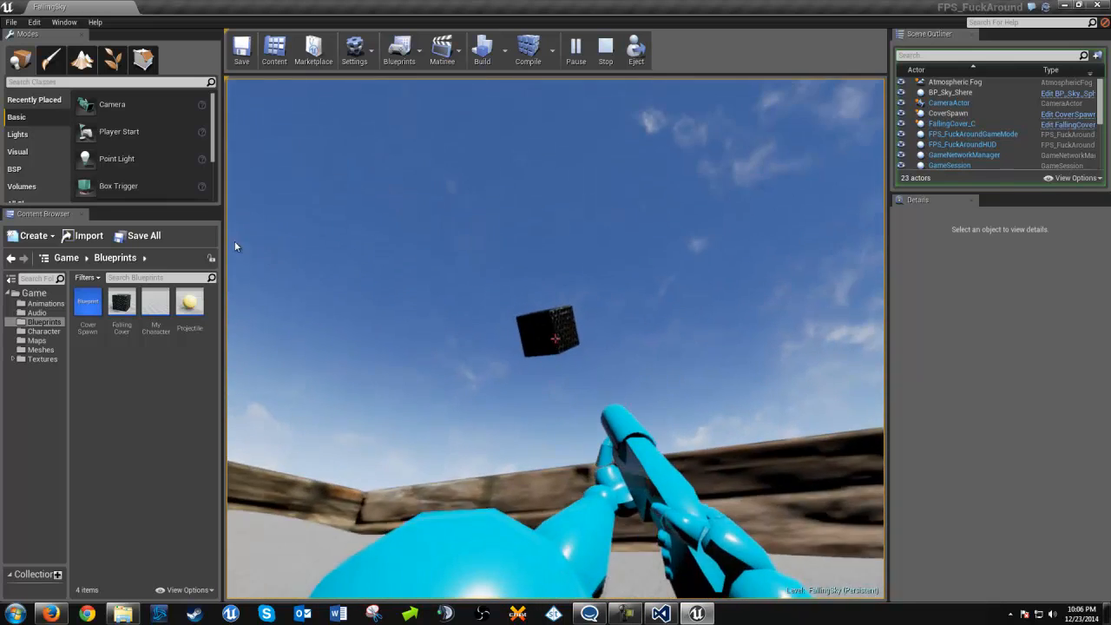
click(229, 232)
click(229, 232)
click(229, 234)
click(230, 261)
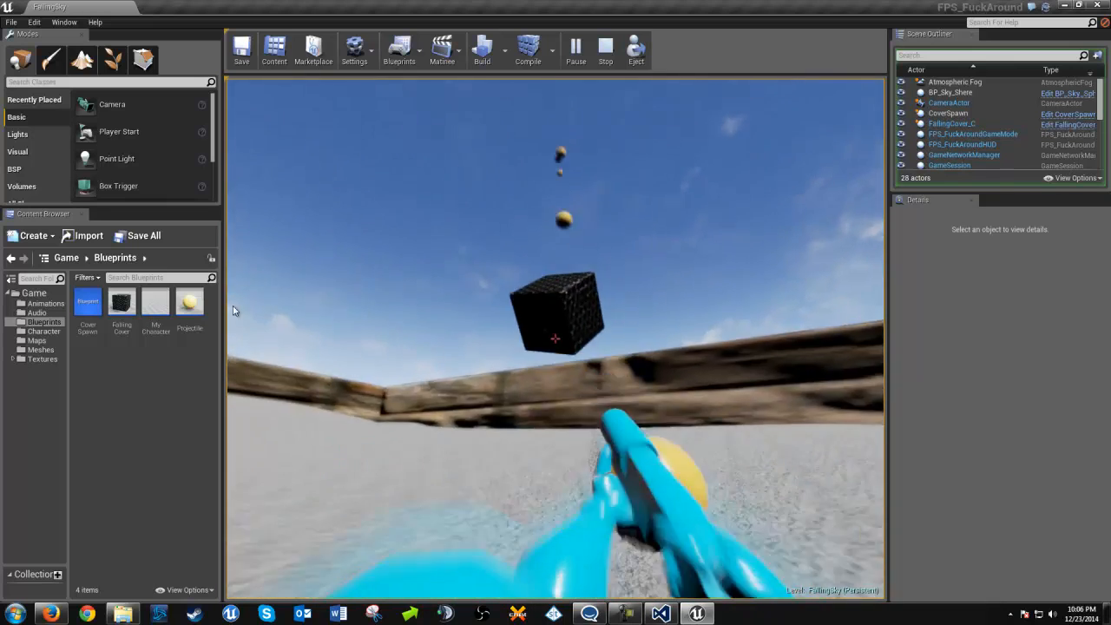
click(231, 306)
click(238, 329)
click(245, 354)
click(236, 340)
click(227, 323)
click(228, 316)
click(227, 311)
click(226, 312)
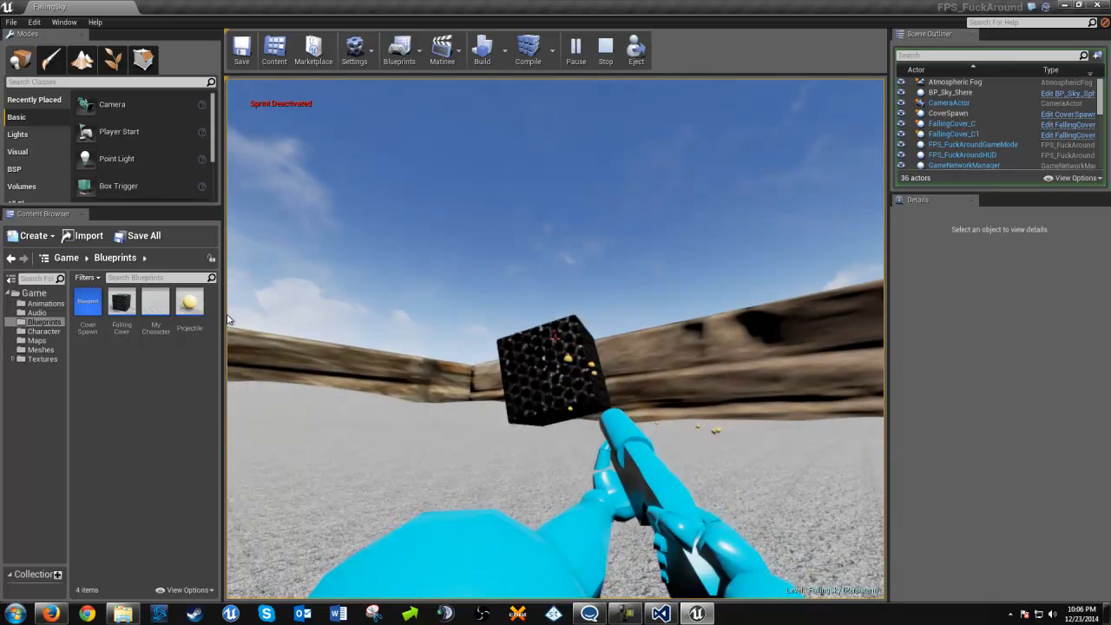
Stop the play session and close both the Unreal Editor and Visual Studio
key(Escape)
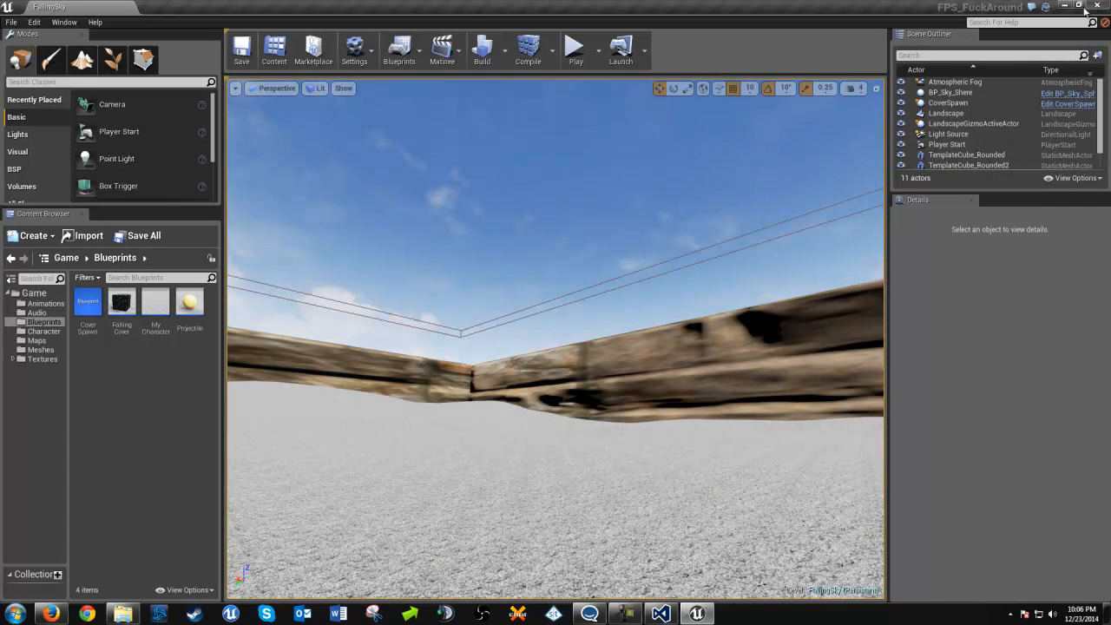
click(1092, 6)
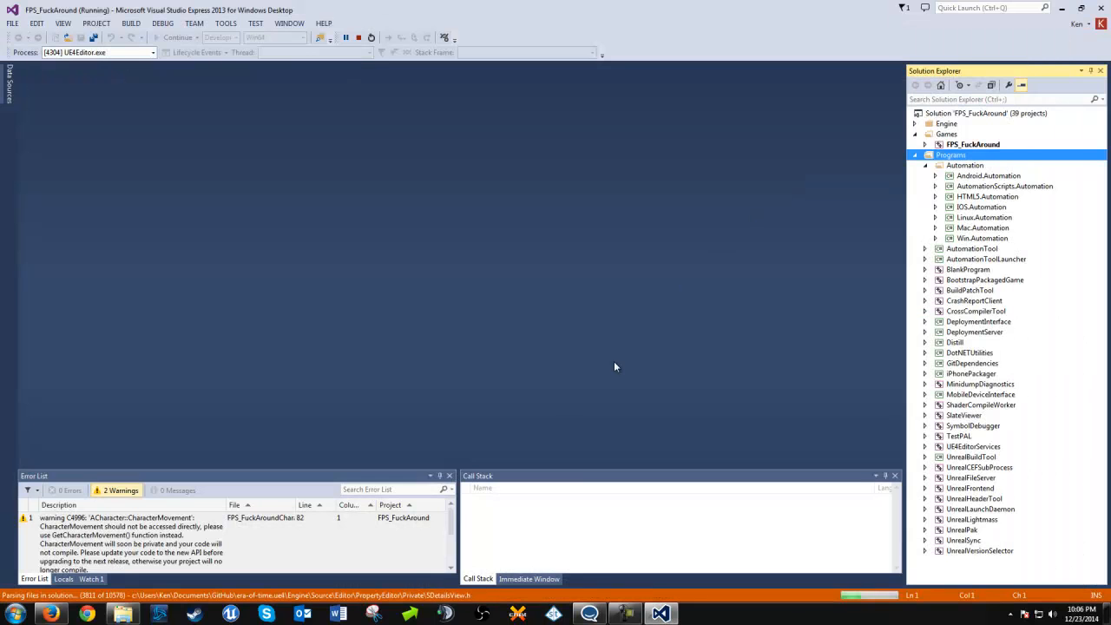
click(1101, 9)
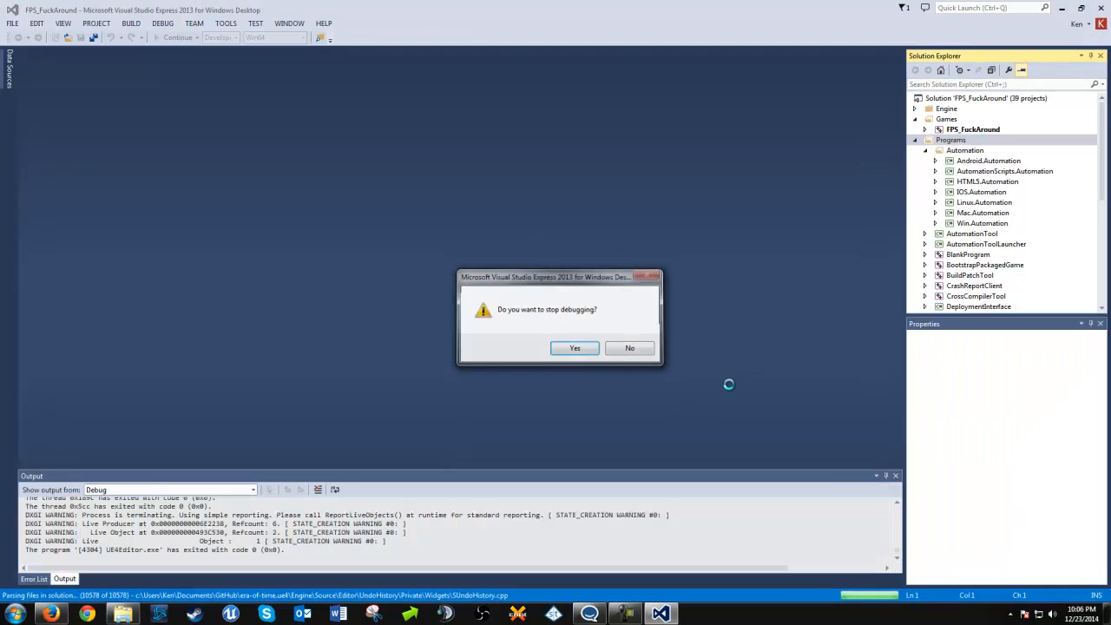